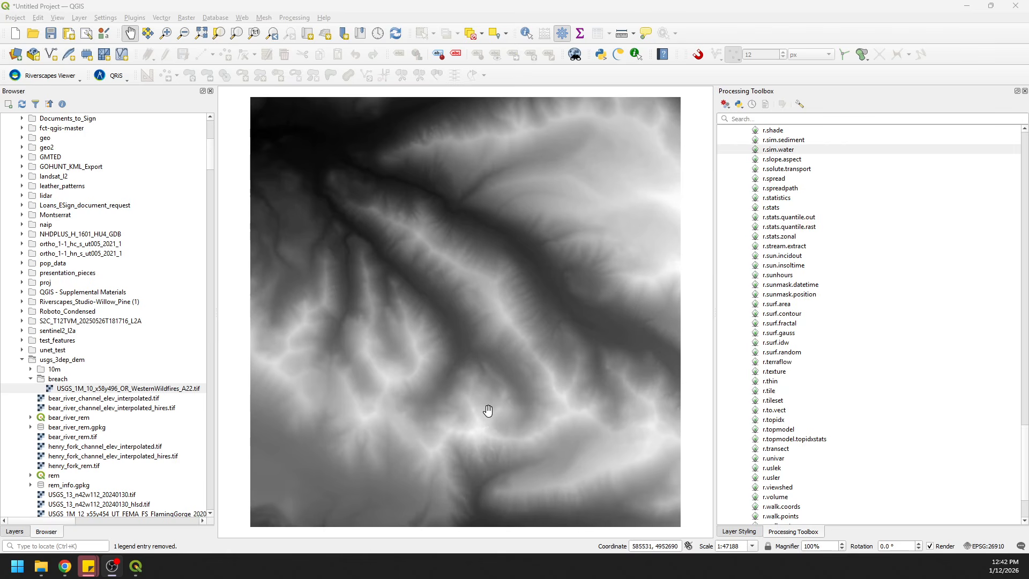
# In Clip Raster by Extent, draw a clipping extent about 403 m wide and 702 m tall around a small valley on the USGS DEM
pyautogui.click(20, 532)
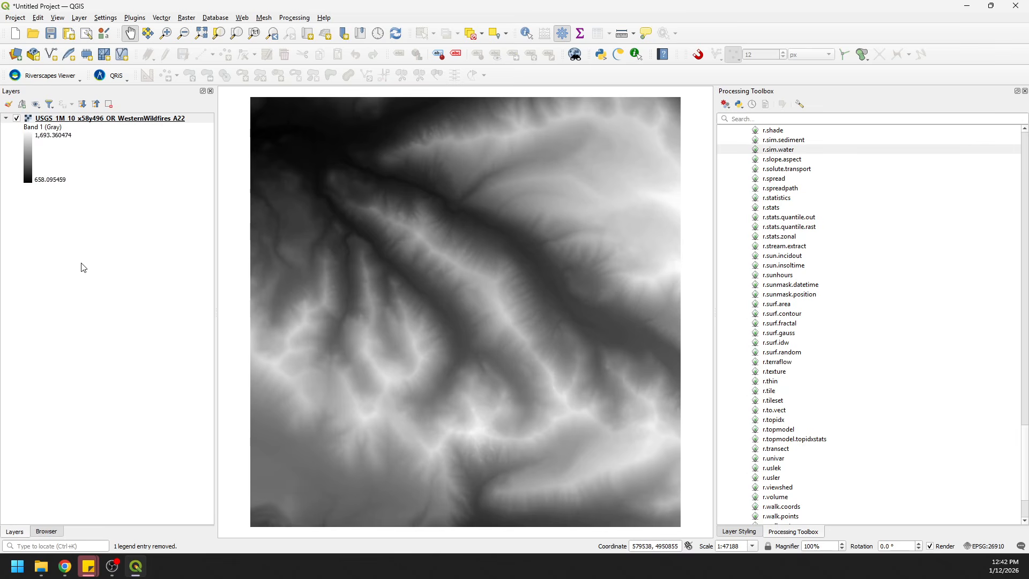
pyautogui.click(187, 19)
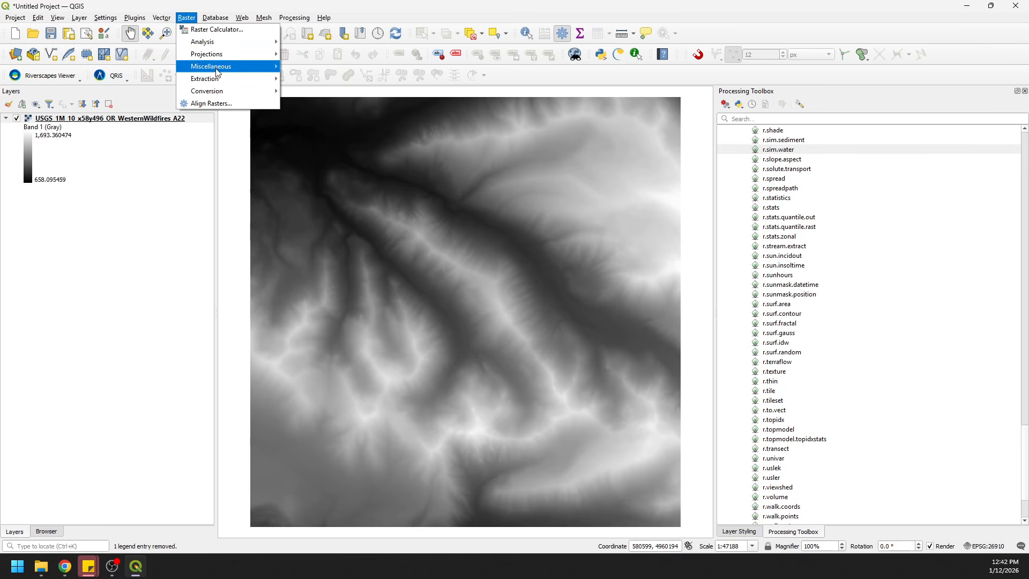
pyautogui.moveTo(250, 80)
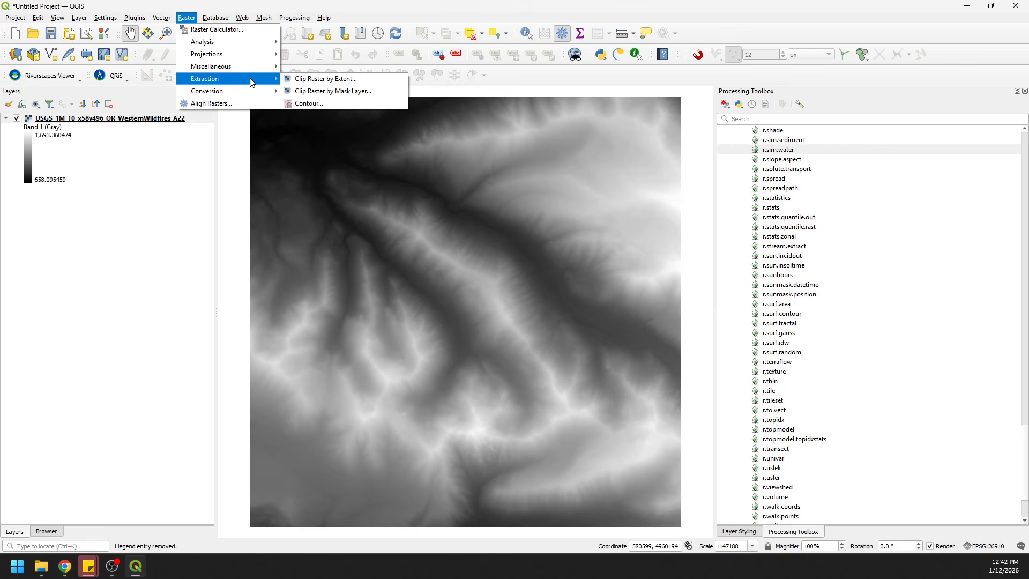
pyautogui.click(316, 79)
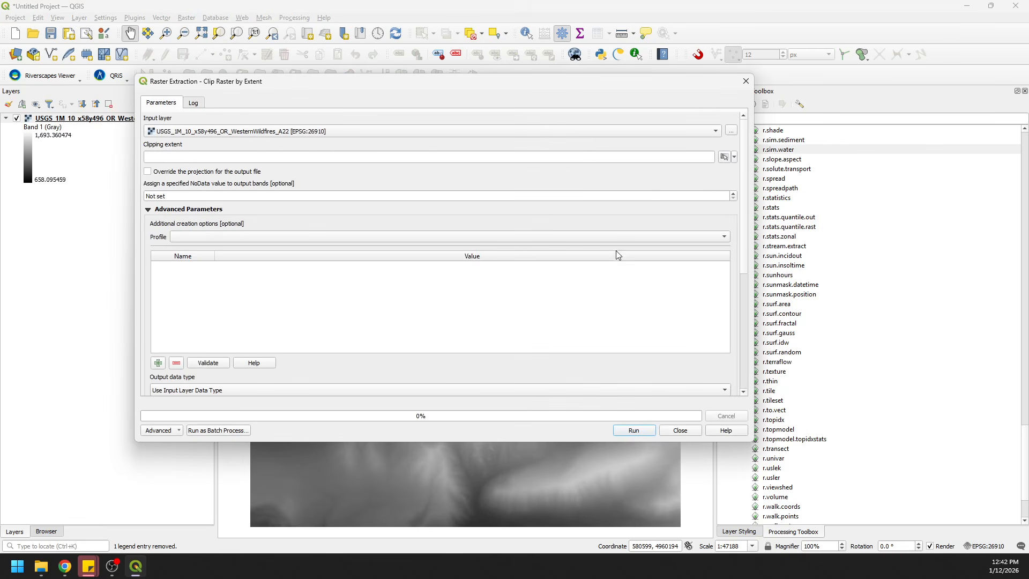
pyautogui.click(734, 156)
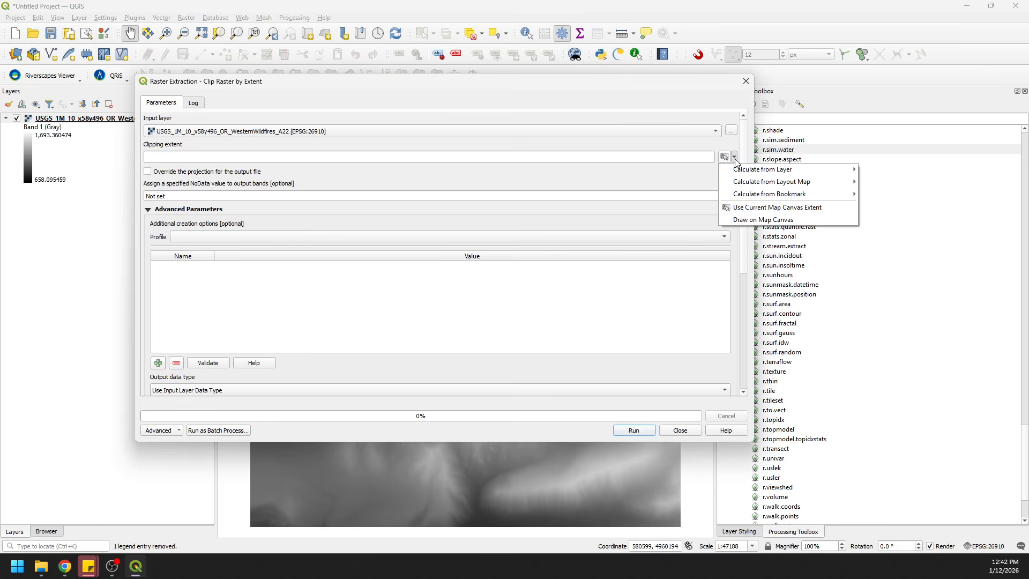
pyautogui.click(757, 220)
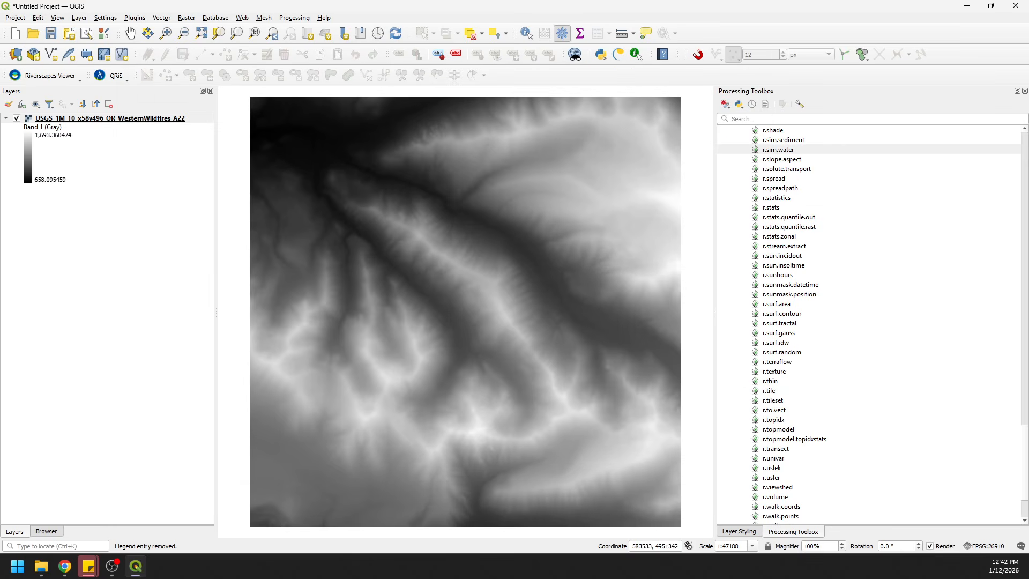
pyautogui.scroll(1, 453, 488)
pyautogui.scroll(1, 453, 488)
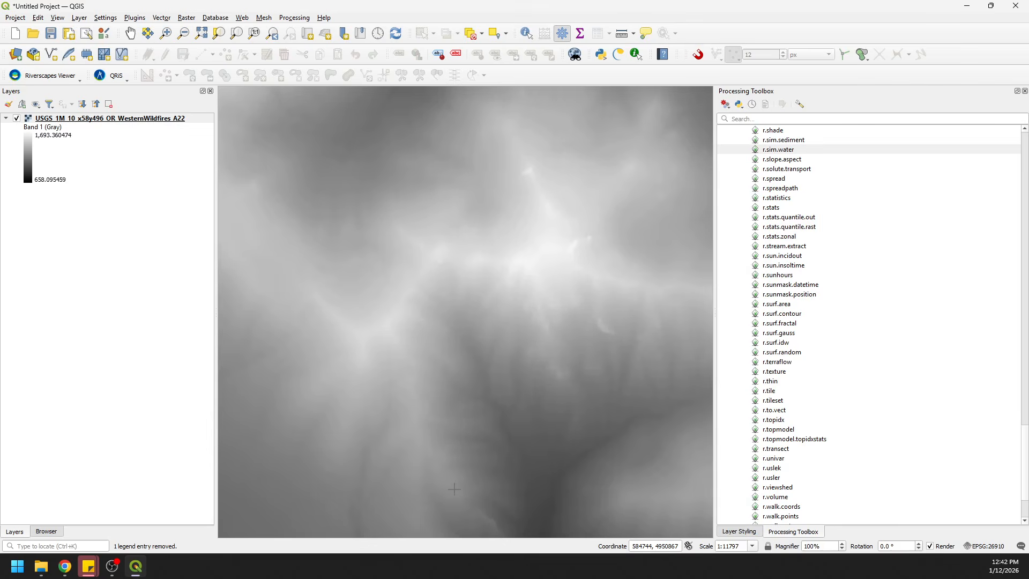
pyautogui.scroll(-1, 453, 489)
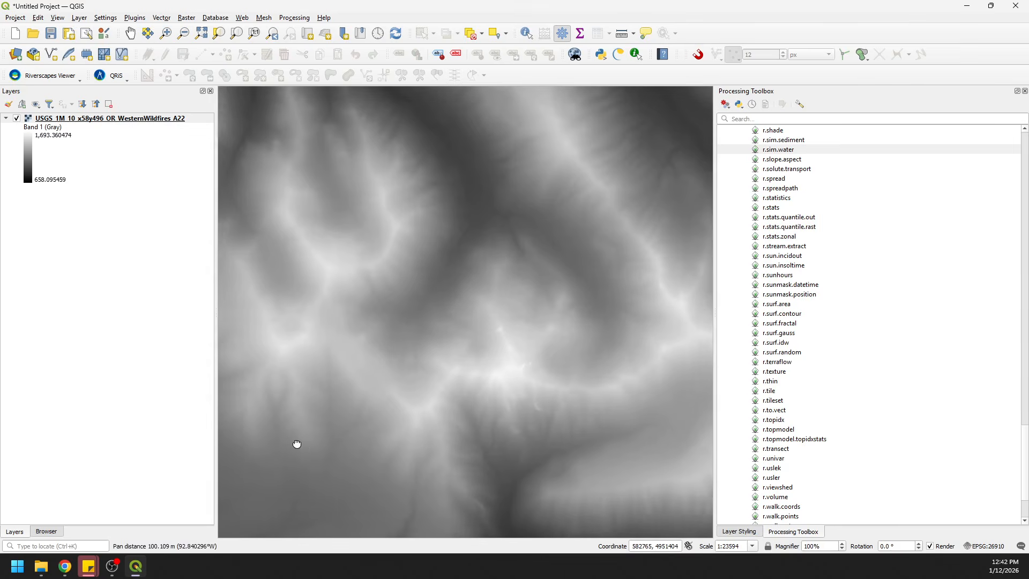
pyautogui.moveTo(288, 443); pyautogui.dragTo(469, 451)
pyautogui.scroll(1, 445, 396)
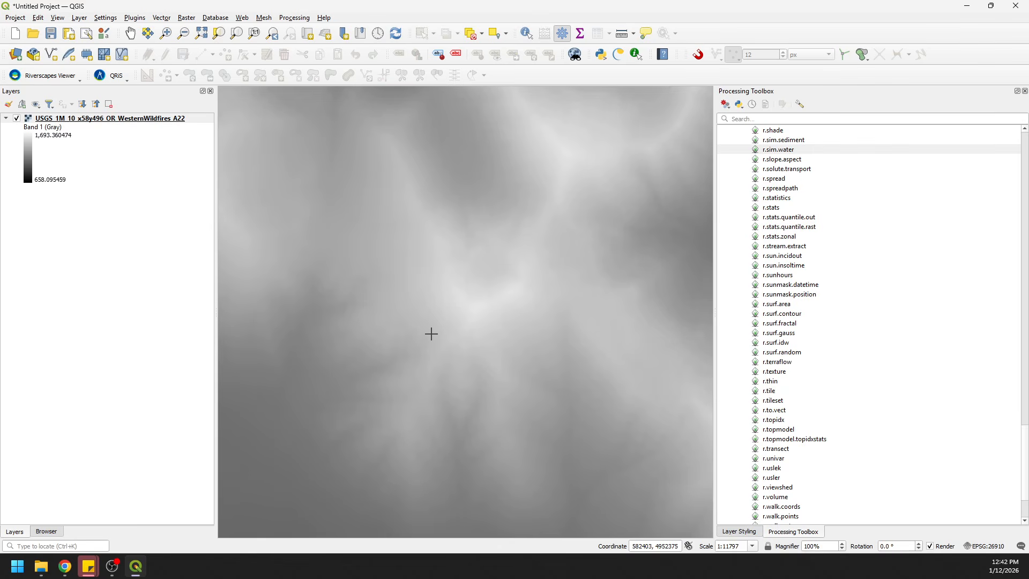
pyautogui.moveTo(426, 328); pyautogui.dragTo(495, 449)
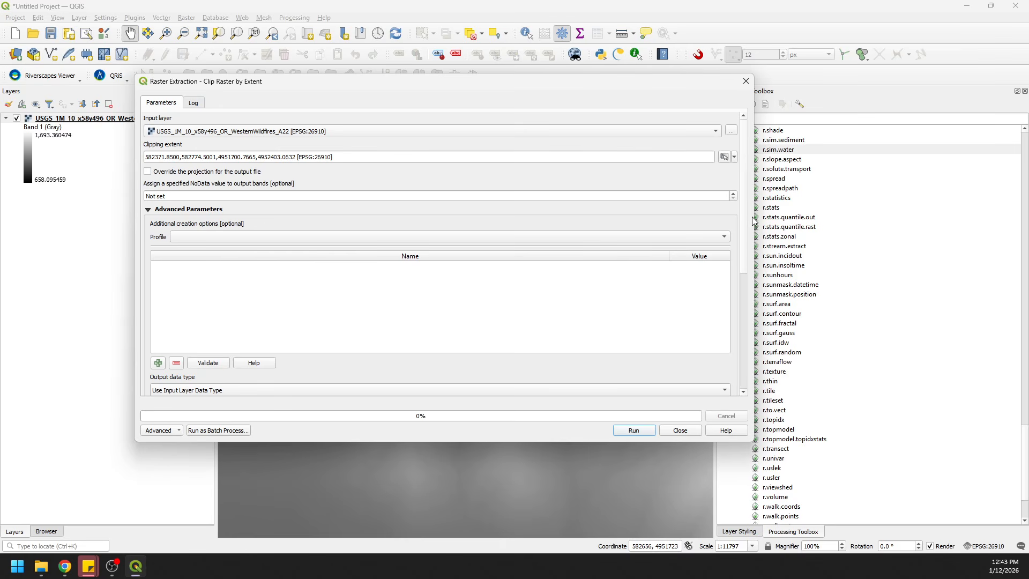
# Save the clipped raster as demo_flow_dem.tif in the breach folder, run the clip and close the tool
pyautogui.moveTo(745, 214); pyautogui.dragTo(755, 339)
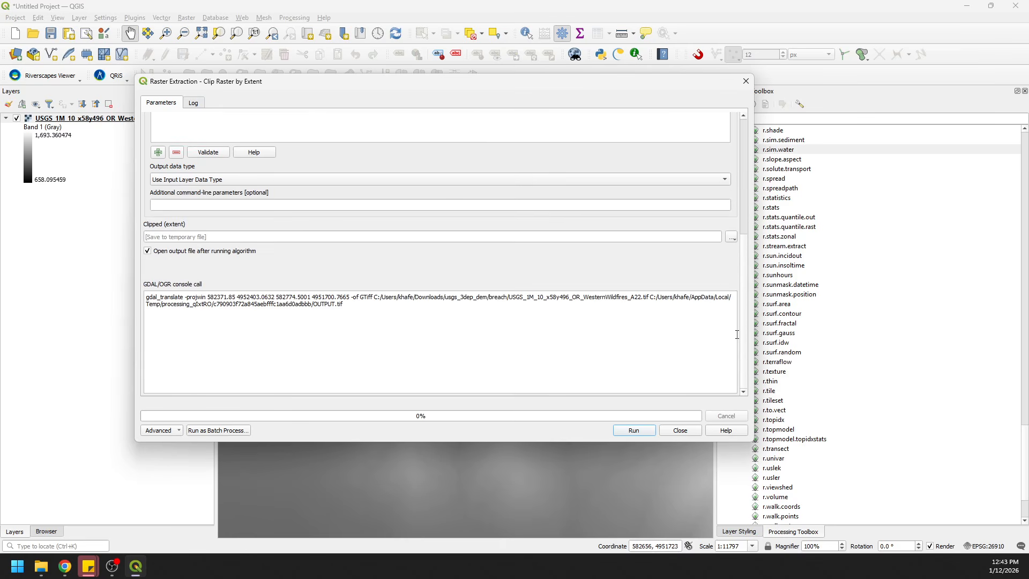
pyautogui.click(731, 237)
pyautogui.click(756, 261)
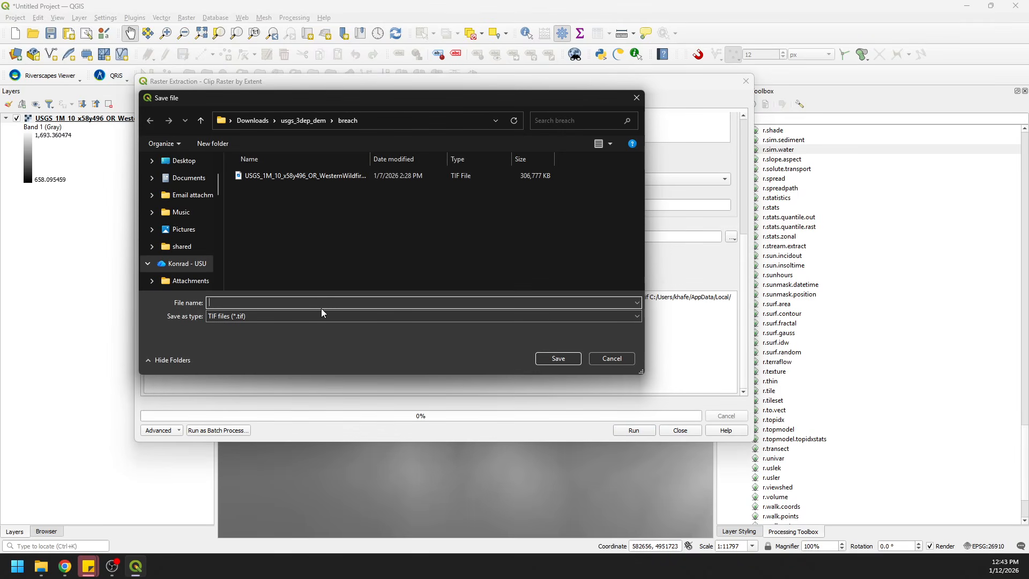
pyautogui.write('demo_flow_dem')
pyautogui.press('Return')
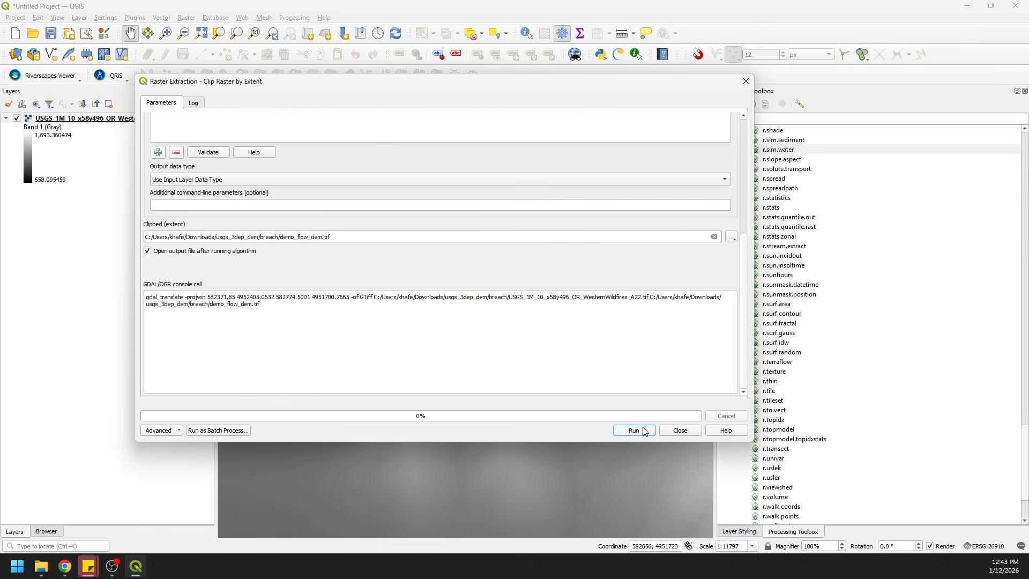
pyautogui.click(634, 431)
pyautogui.click(678, 432)
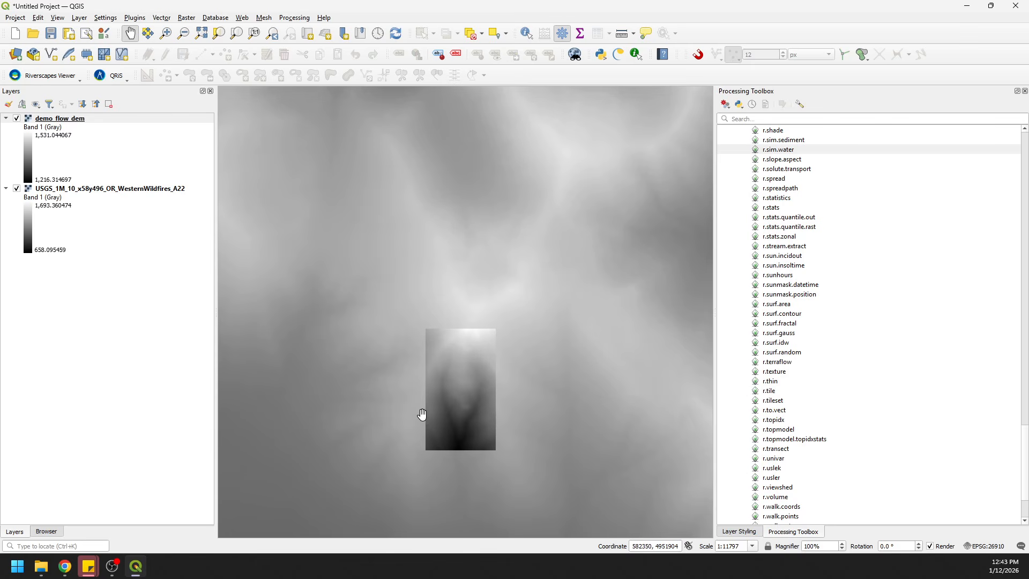
# Review the demo_flow_dem layer's raster information and hide the original USGS DEM so only the clipped raster is displayed
pyautogui.click(57, 120)
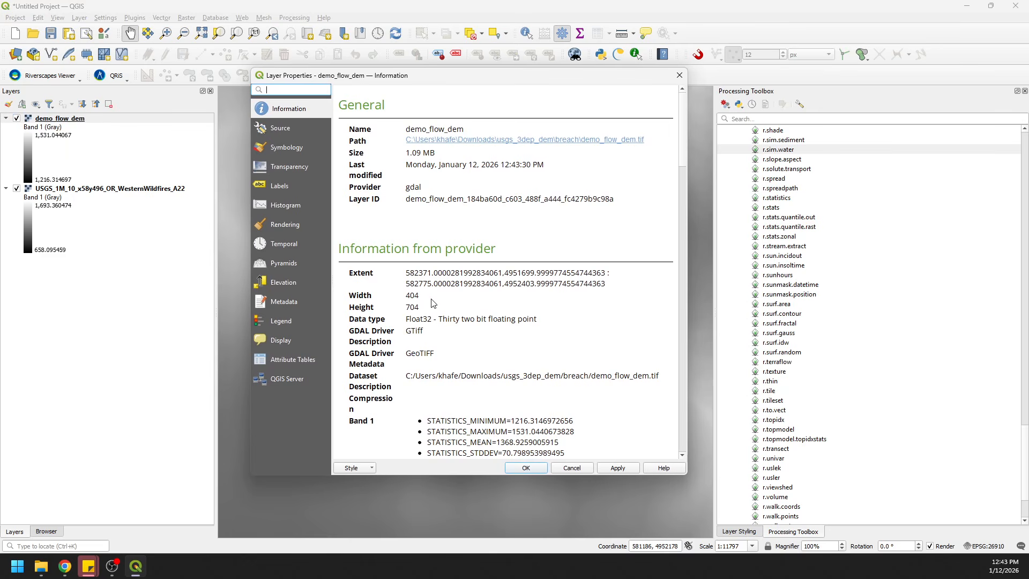
pyautogui.click(679, 76)
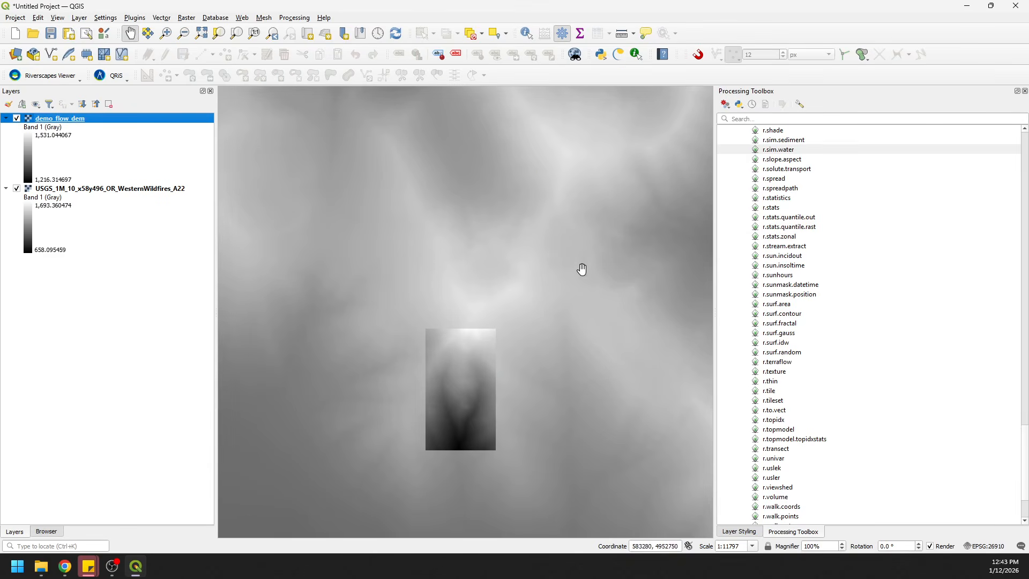
pyautogui.click(17, 188)
pyautogui.scroll(1, 516, 419)
pyautogui.moveTo(388, 412); pyautogui.dragTo(402, 339)
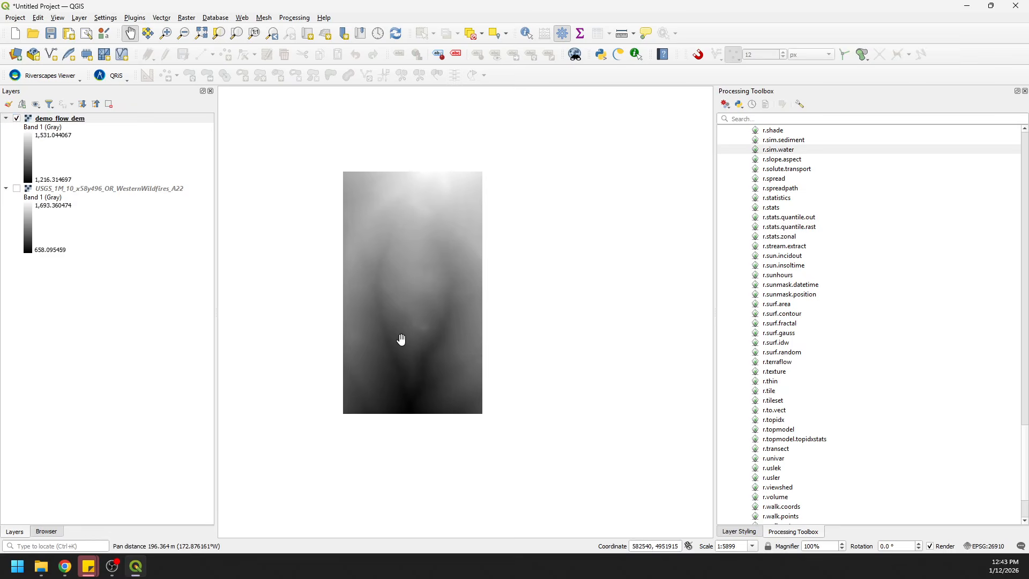
pyautogui.scroll(1, 402, 340)
pyautogui.moveTo(432, 294); pyautogui.dragTo(447, 359)
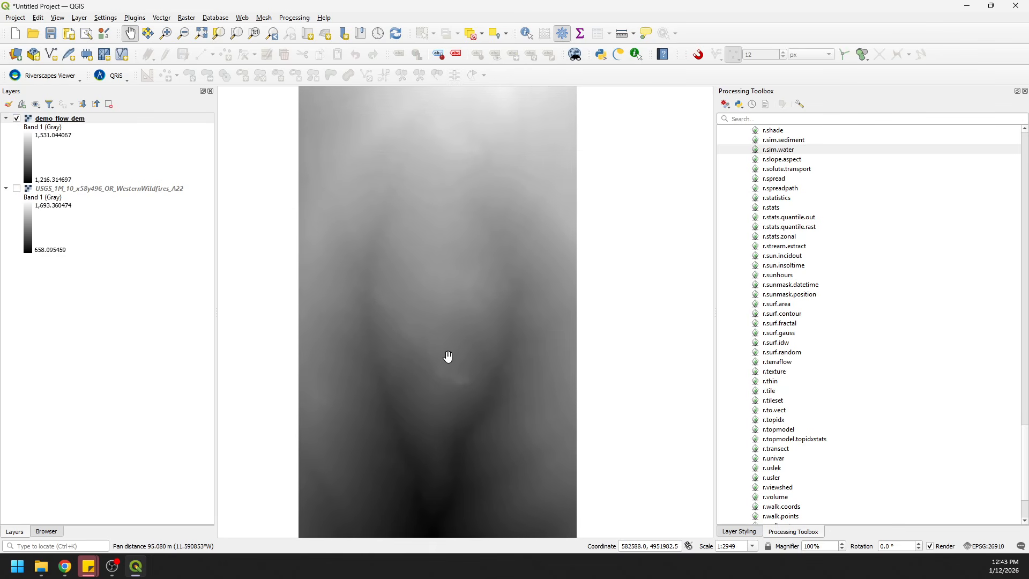
pyautogui.scroll(-2, 449, 353)
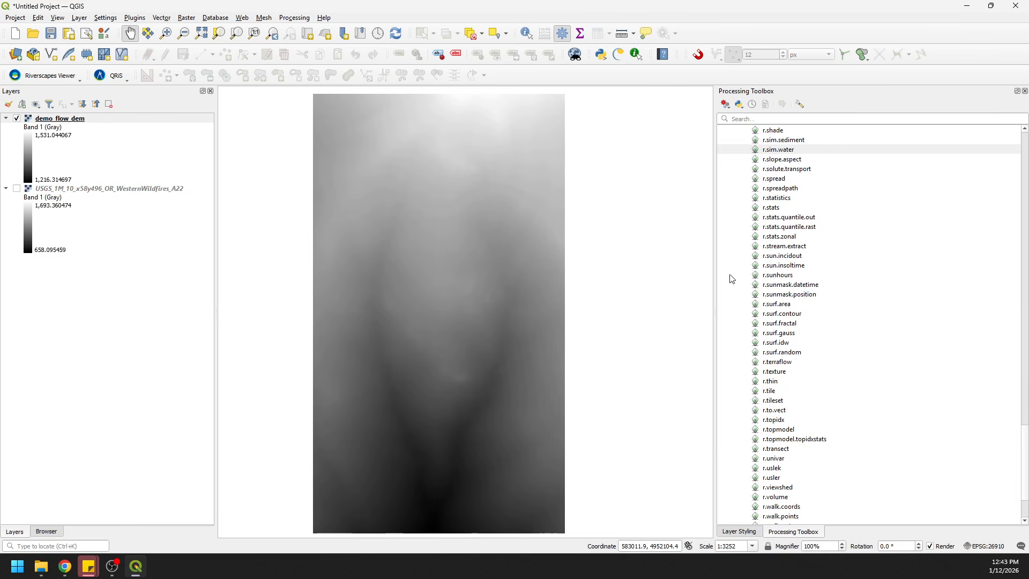
# Close the Processing Toolbox and reopen it
pyautogui.scroll(18, 842, 231)
pyautogui.scroll(18, 844, 230)
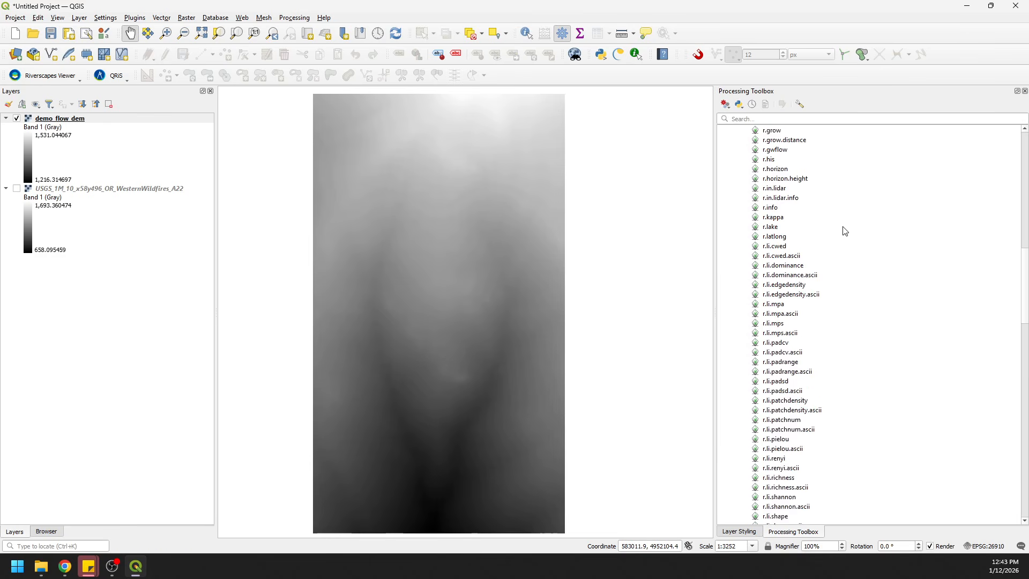
pyautogui.click(1025, 92)
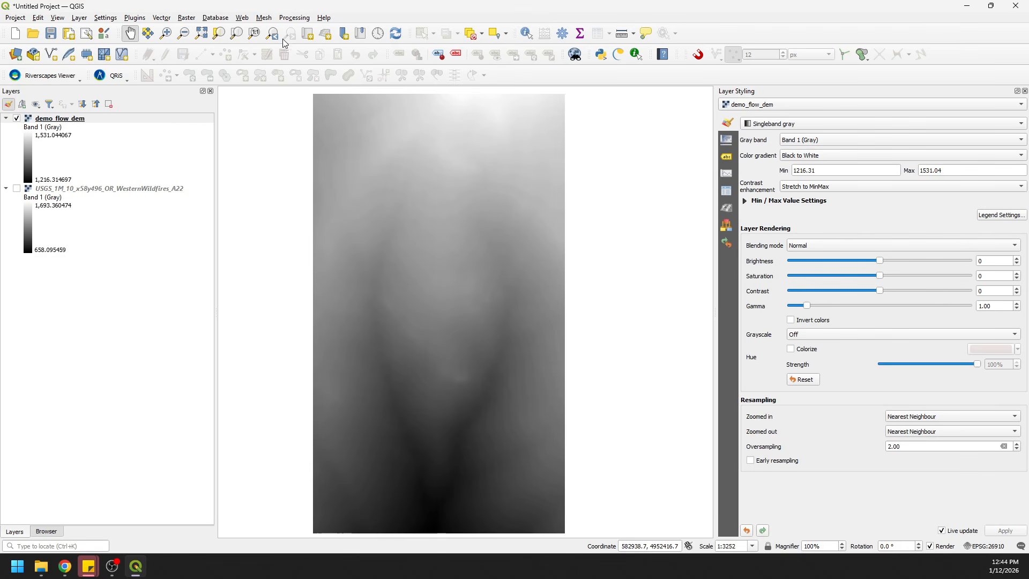
pyautogui.click(293, 19)
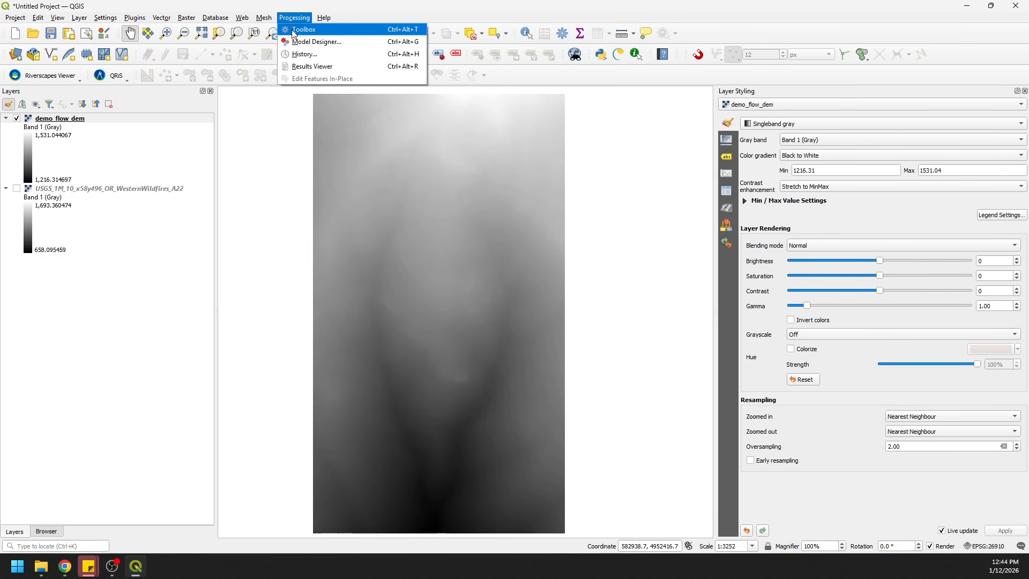
pyautogui.click(301, 30)
# Open r.slope.aspect from the GRASS raster tools for demo_flow_dem and set the slope reporting format to percent
pyautogui.scroll(8, 793, 196)
pyautogui.scroll(2, 797, 196)
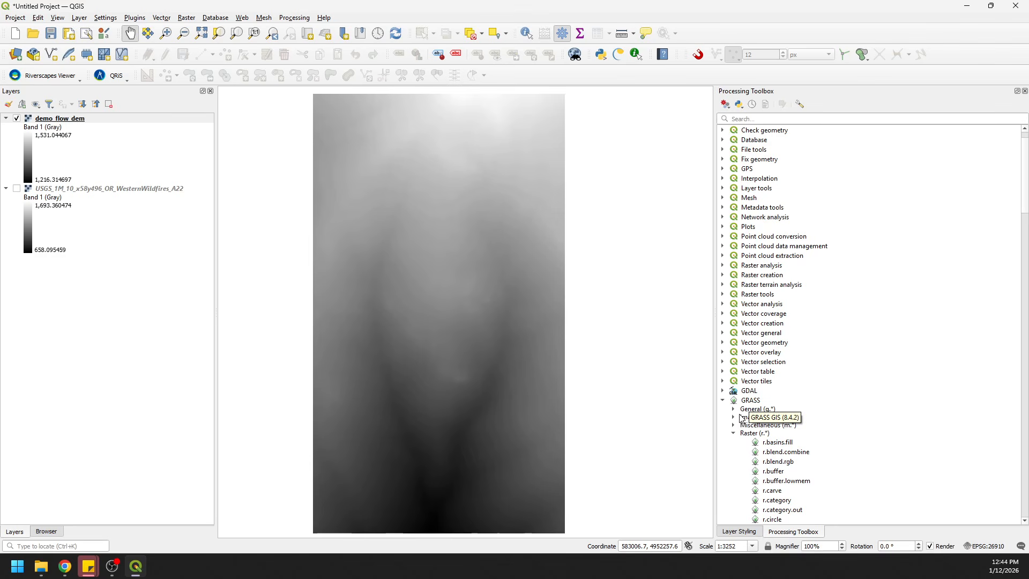
pyautogui.click(734, 434)
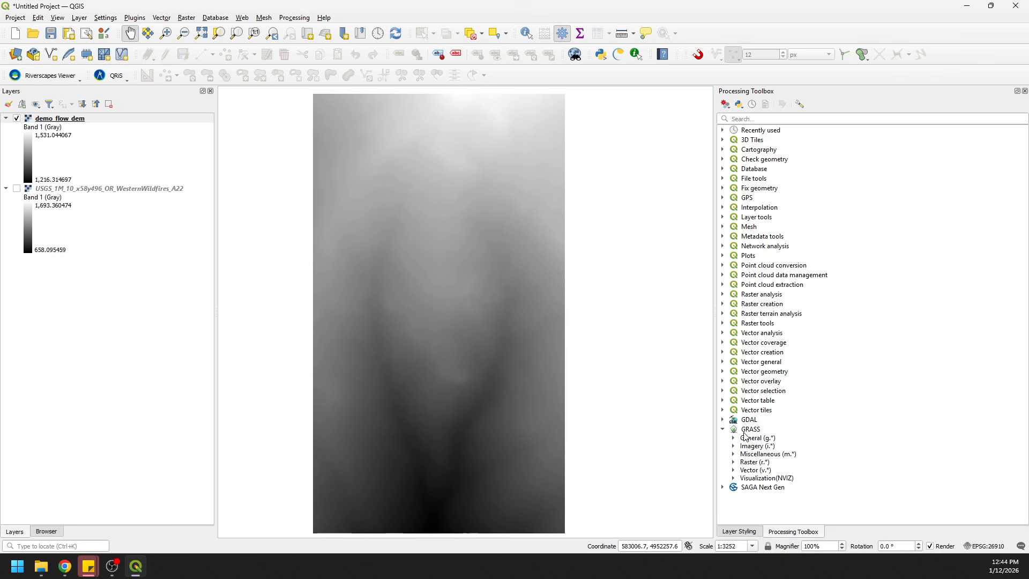
pyautogui.click(733, 461)
pyautogui.scroll(-20, 800, 438)
pyautogui.scroll(-6, 800, 438)
pyautogui.click(797, 433)
pyautogui.scroll(-3, 796, 433)
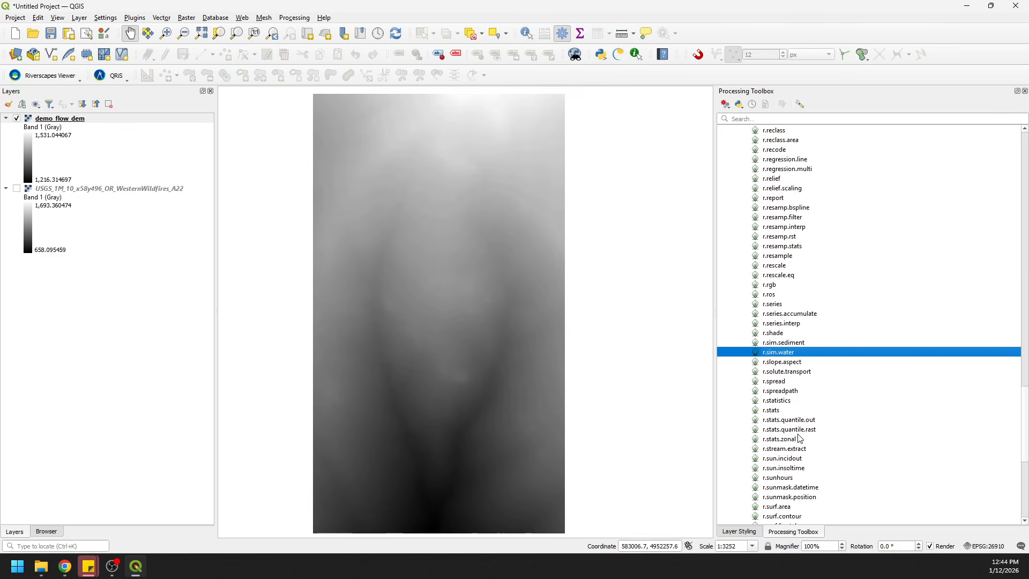
pyautogui.click(786, 363)
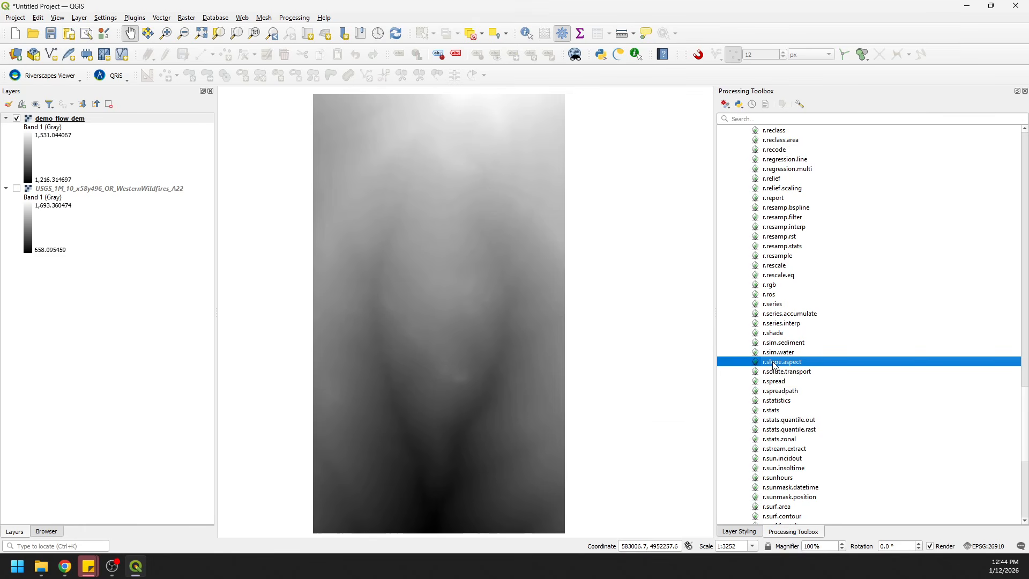
pyautogui.doubleClick(774, 363)
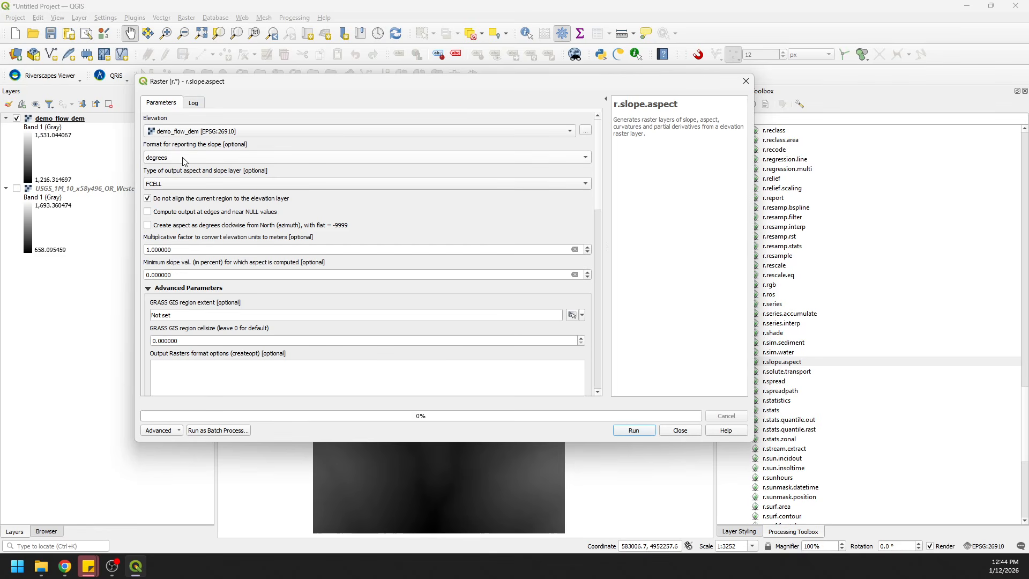
pyautogui.click(182, 159)
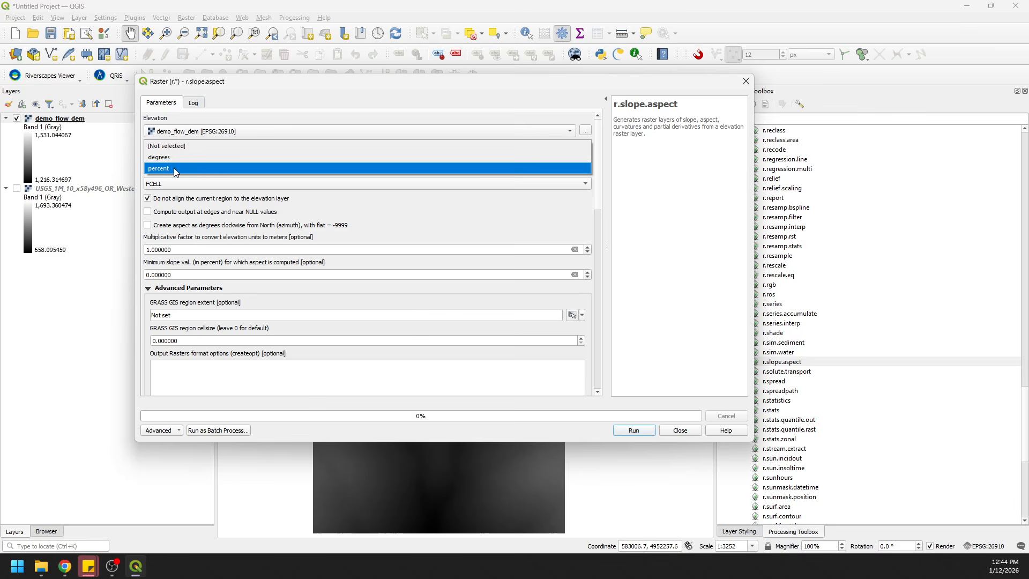
pyautogui.click(173, 169)
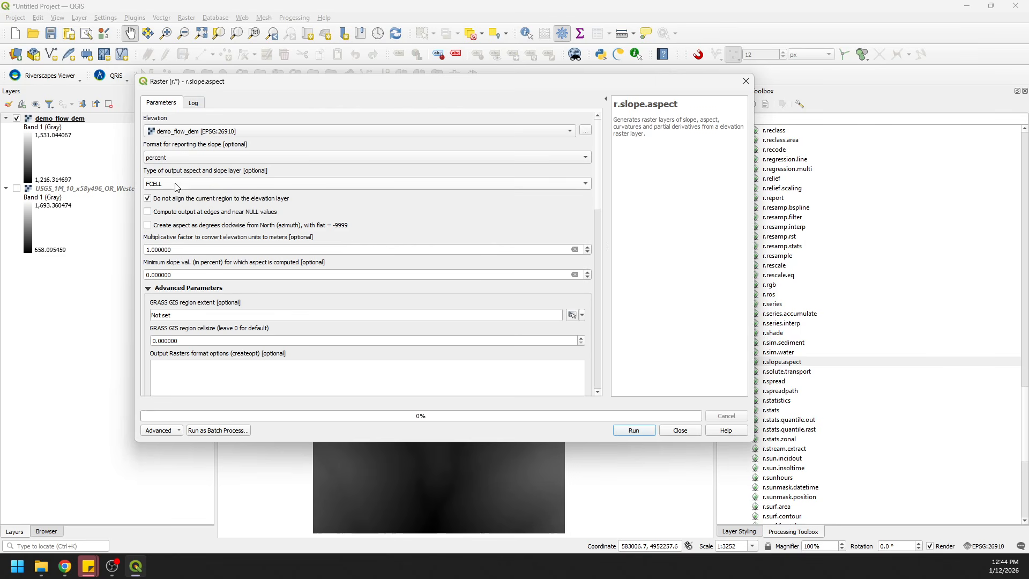
# Skip the slope, aspect, profile curvature and tangential curvature outputs in r.slope.aspect
pyautogui.moveTo(601, 184); pyautogui.dragTo(619, 322)
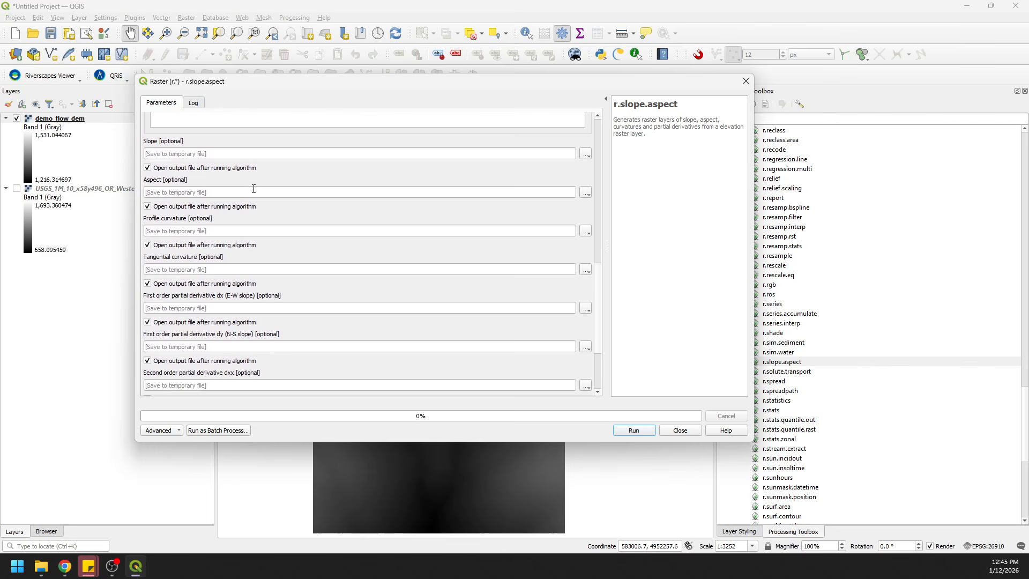
pyautogui.click(585, 155)
pyautogui.click(600, 163)
pyautogui.click(586, 193)
pyautogui.click(600, 202)
pyautogui.click(585, 231)
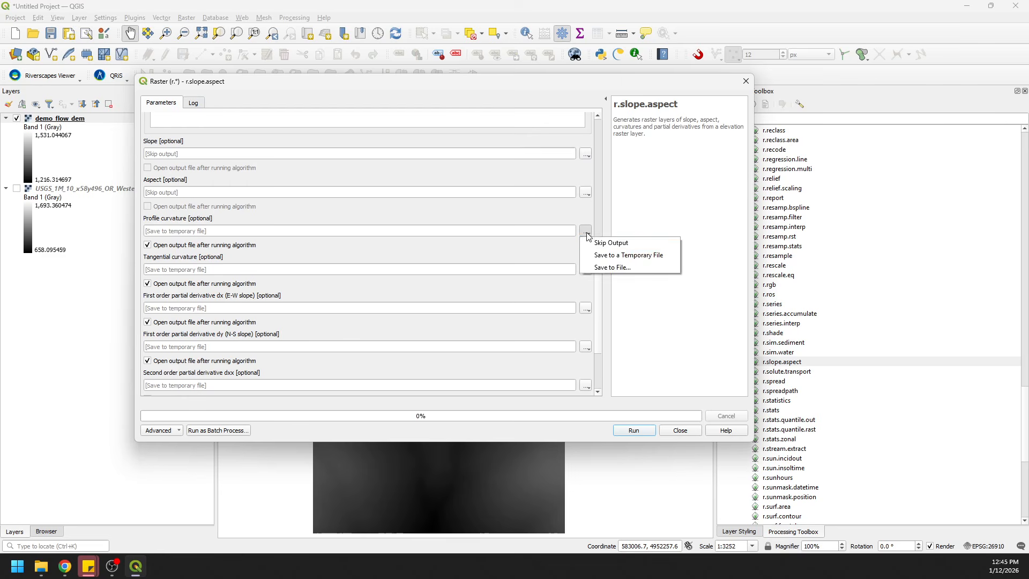
pyautogui.click(600, 239)
pyautogui.click(590, 270)
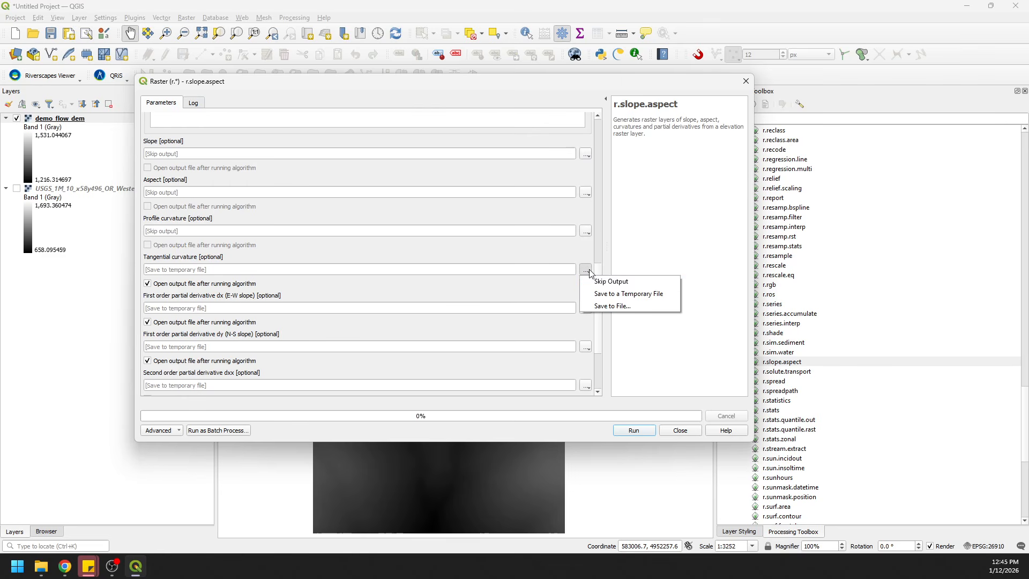
pyautogui.click(602, 278)
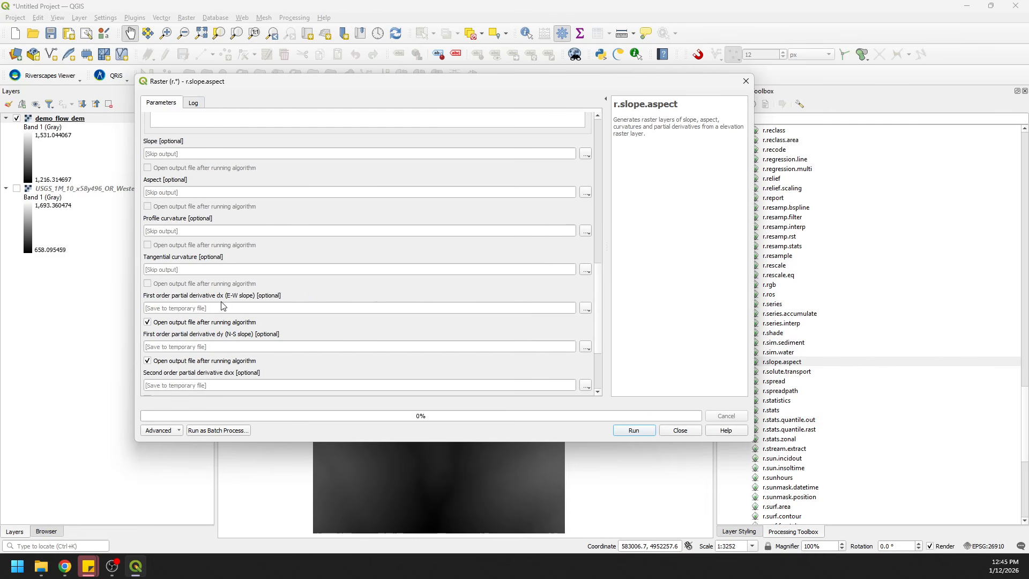
# Set the first-order dx (E-W slope) output to save as dx in the breach folder
pyautogui.click(587, 308)
pyautogui.click(611, 344)
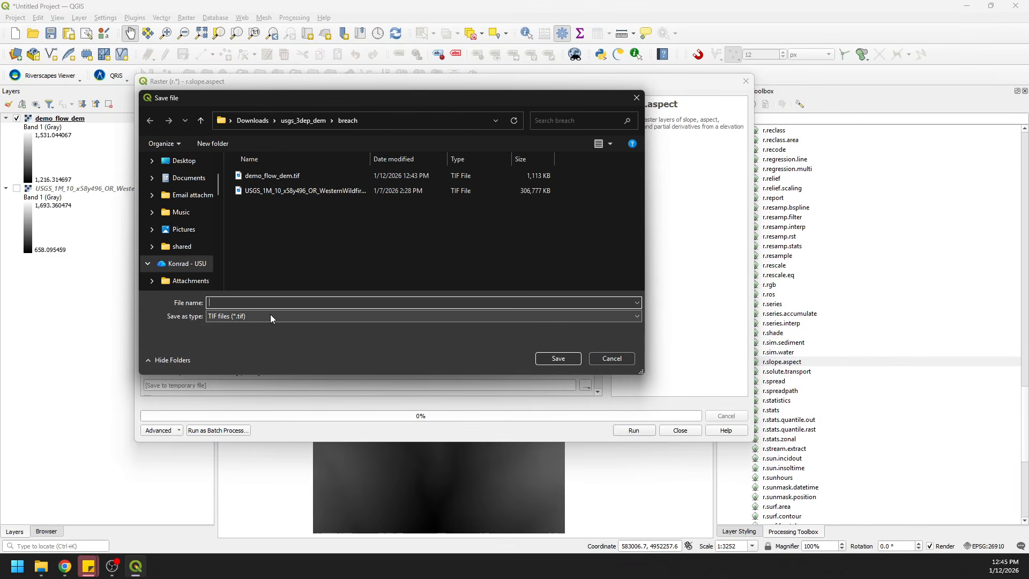
pyautogui.write('dx')
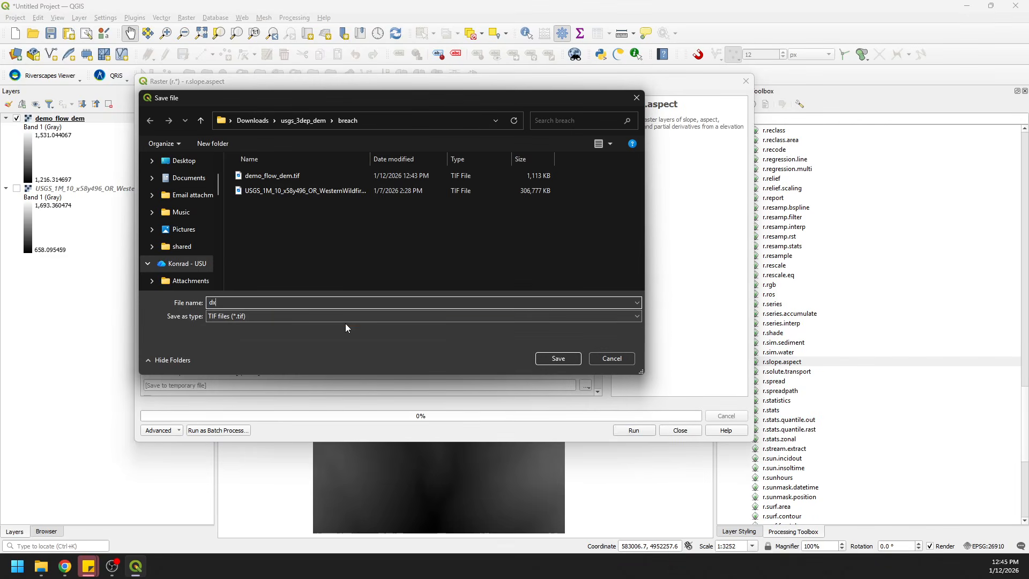
pyautogui.click(566, 359)
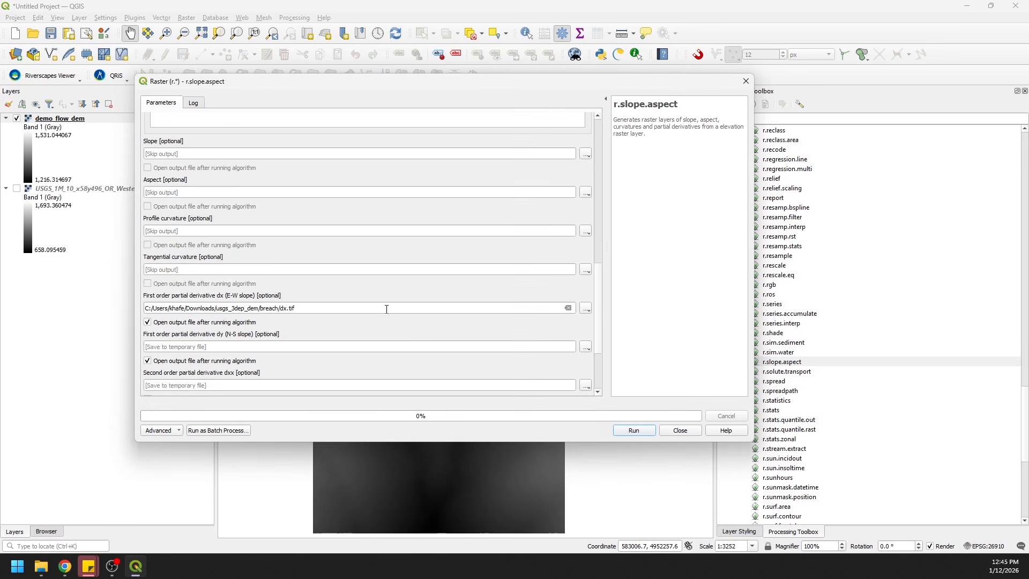
# Set the first-order dy (N-S slope) output to save as dy in the breach folder
pyautogui.click(585, 347)
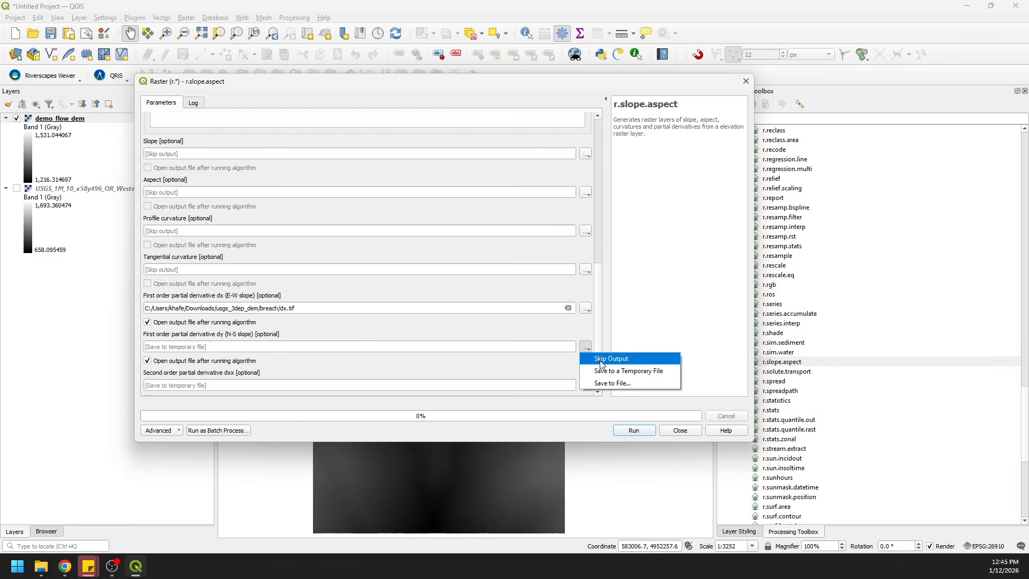
pyautogui.click(606, 371)
pyautogui.click(589, 348)
pyautogui.click(602, 381)
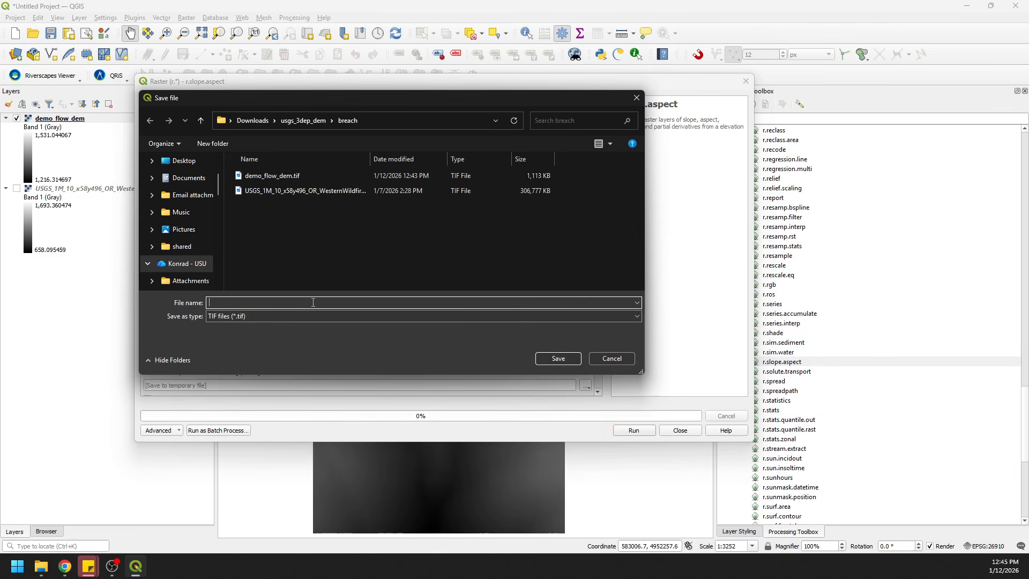
pyautogui.write('dy')
pyautogui.click(558, 358)
# Skip the second-order dxx, dyy and dxy outputs and run r.slope.aspect, closing its dialog when it finishes
pyautogui.scroll(-3, 399, 349)
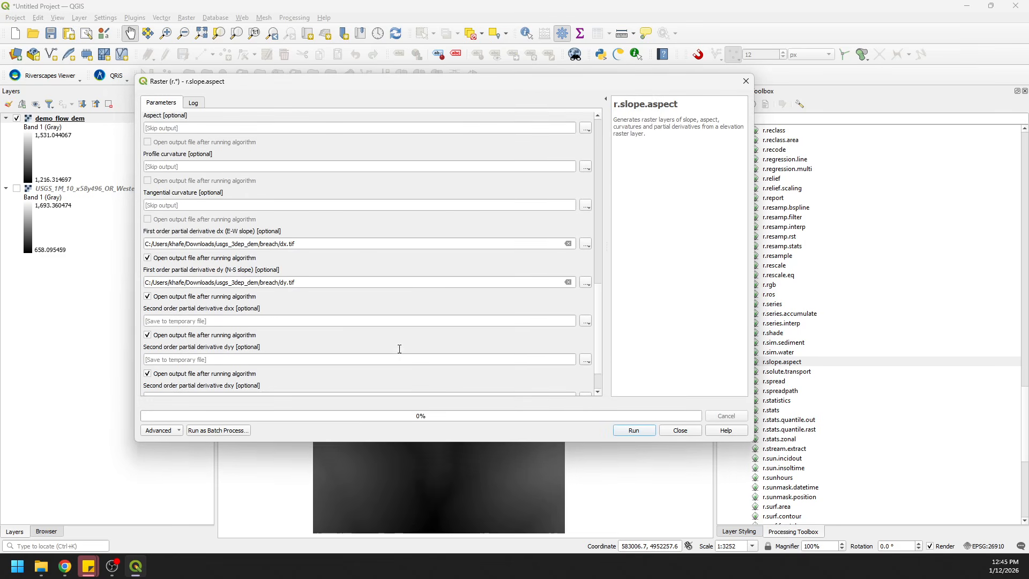
pyautogui.click(586, 290)
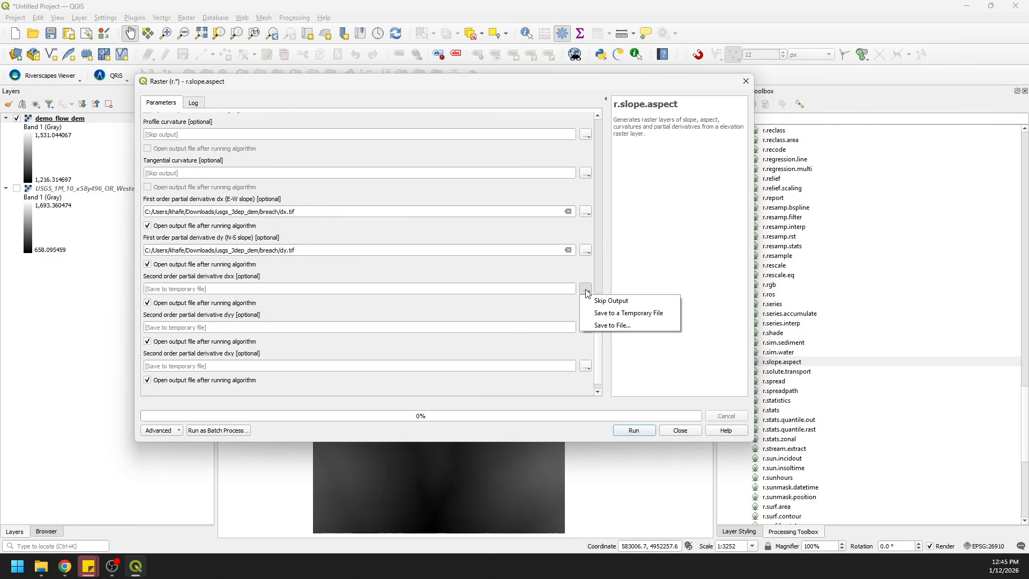
pyautogui.click(604, 301)
pyautogui.click(586, 327)
pyautogui.click(606, 339)
pyautogui.click(586, 366)
pyautogui.click(617, 378)
pyautogui.scroll(1, 427, 322)
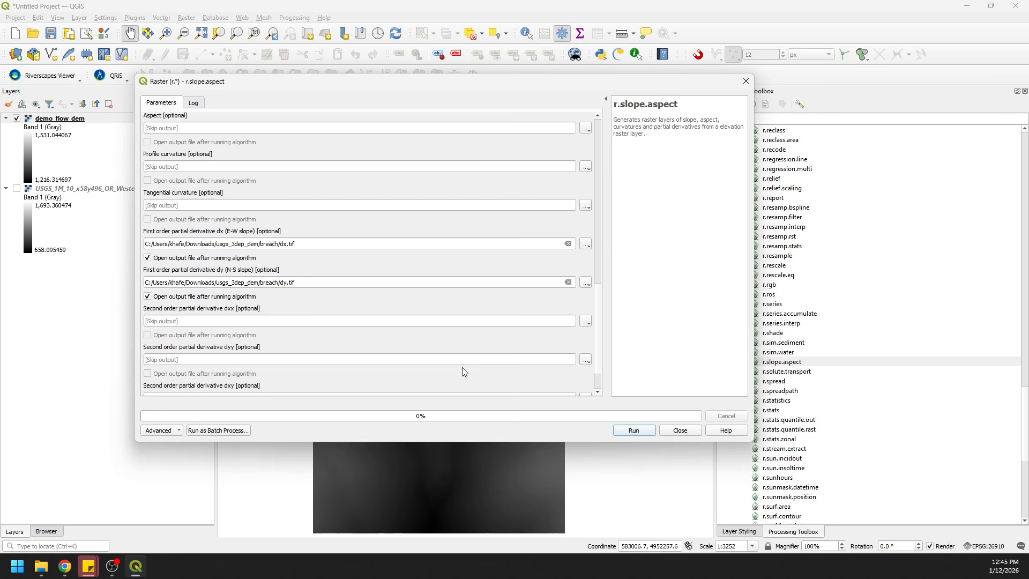
pyautogui.click(637, 431)
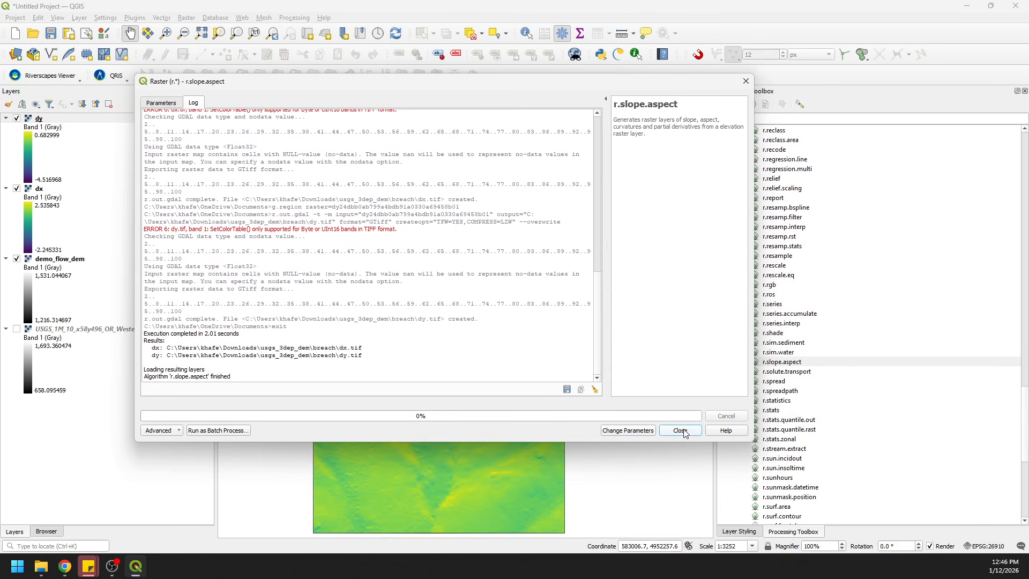
pyautogui.click(685, 431)
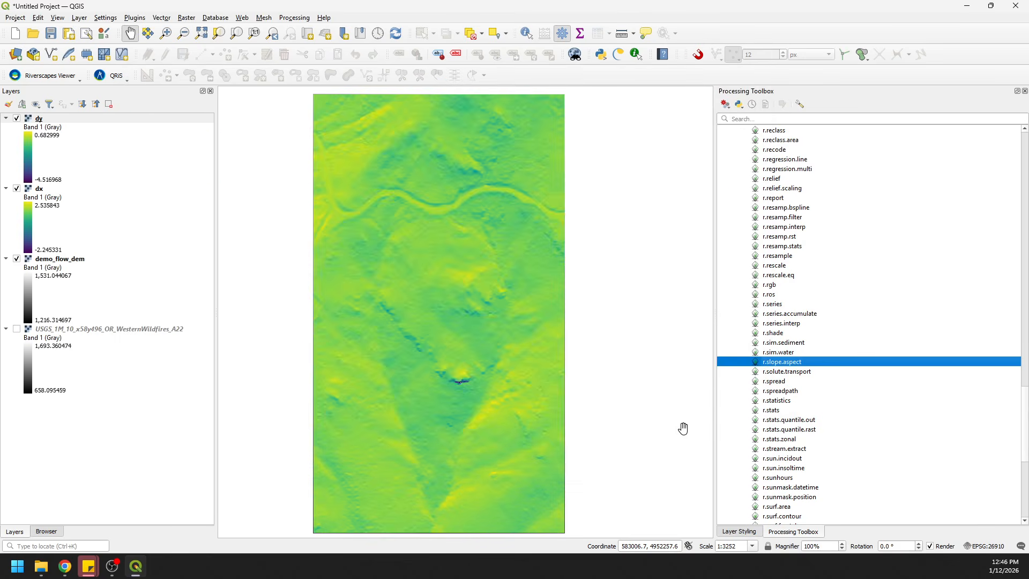
# Inspect the dx raster and the DEM by temporarily hiding the dy and dx layers, and show both again
pyautogui.click(17, 119)
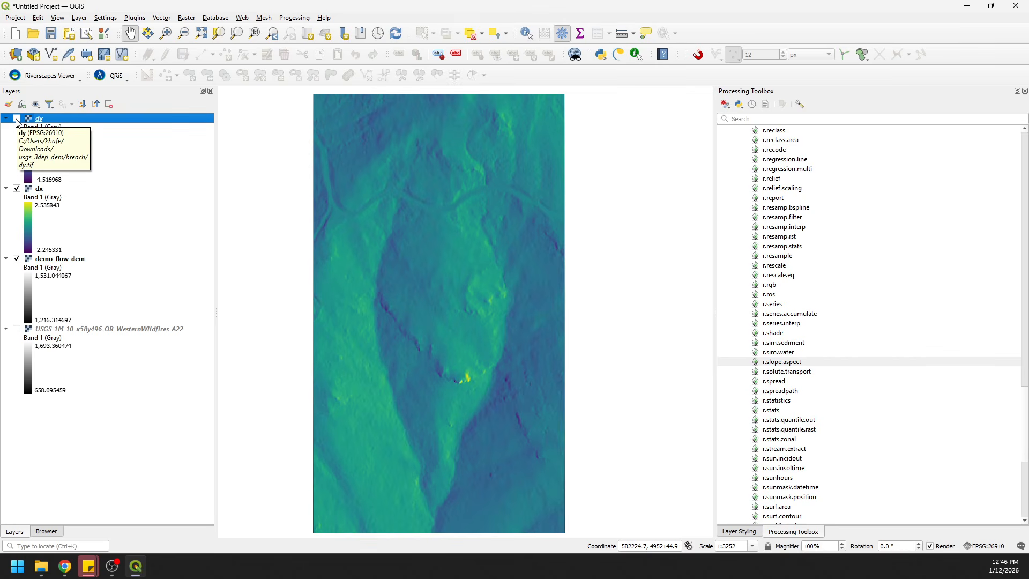
pyautogui.click(17, 188)
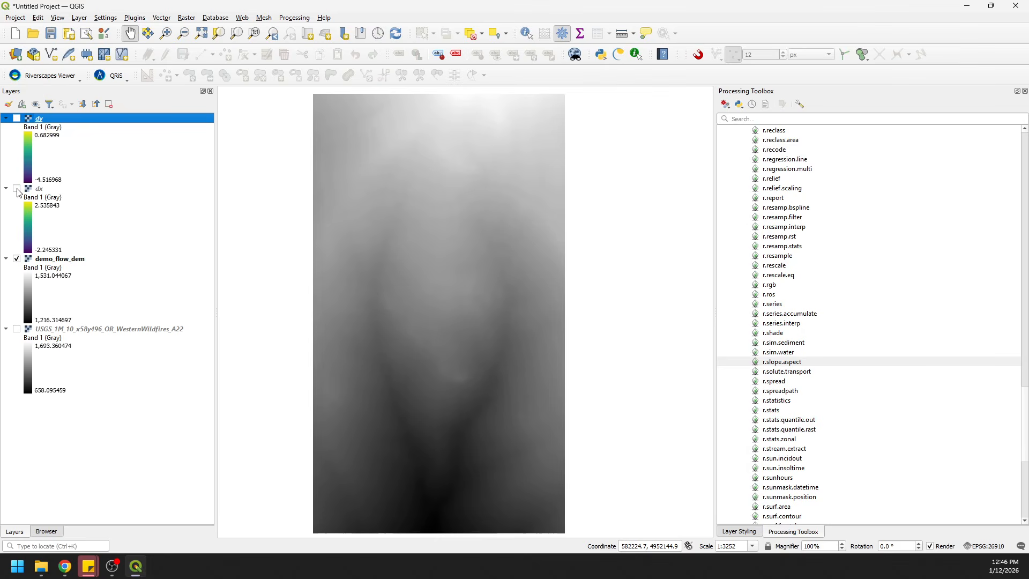
pyautogui.click(16, 189)
pyautogui.click(17, 118)
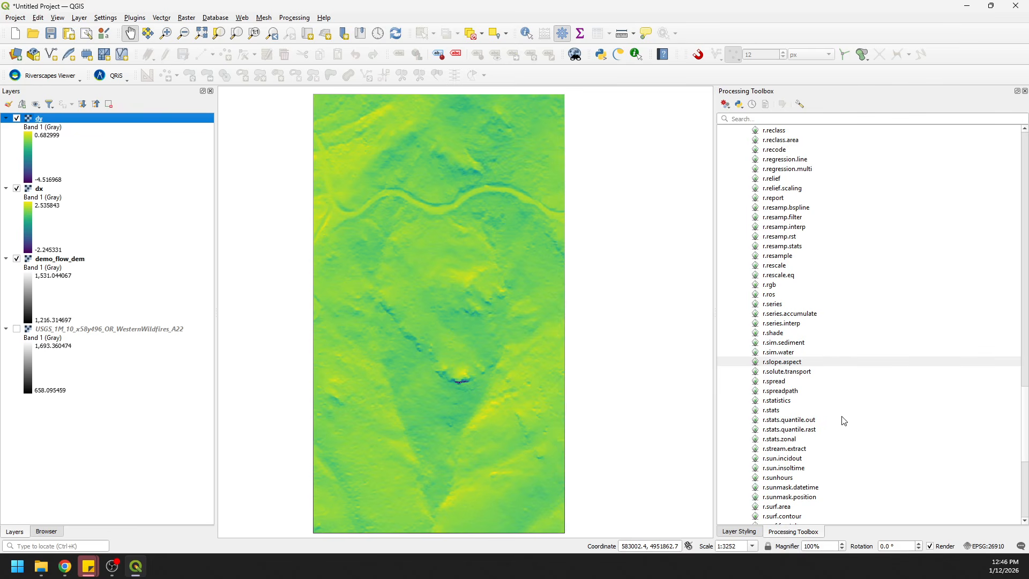
# Open r.sim.water and assign demo_flow_dem as elevation, dx as the x-derivatives map and dy as the y-derivatives map
pyautogui.doubleClick(773, 354)
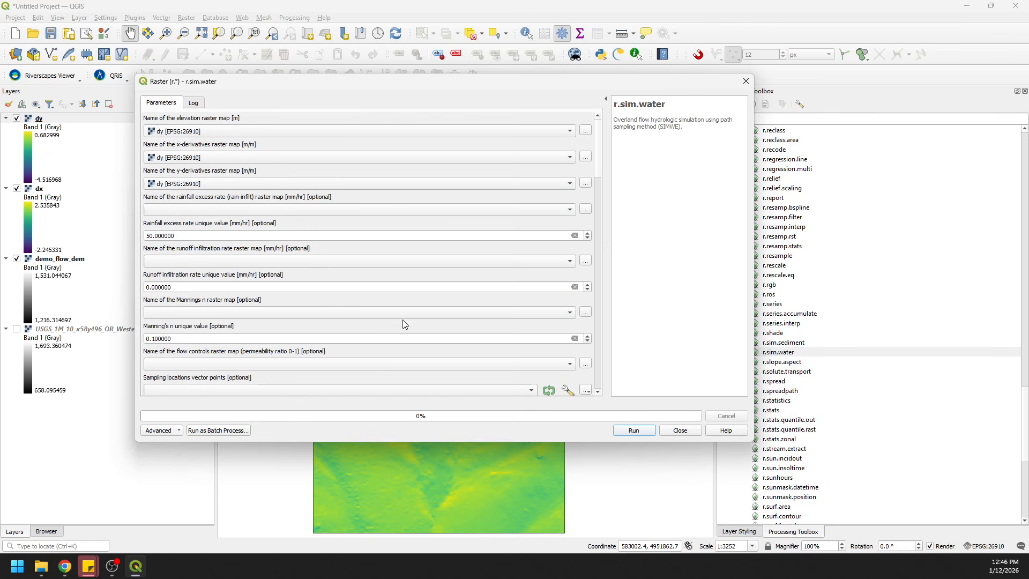
pyautogui.click(184, 133)
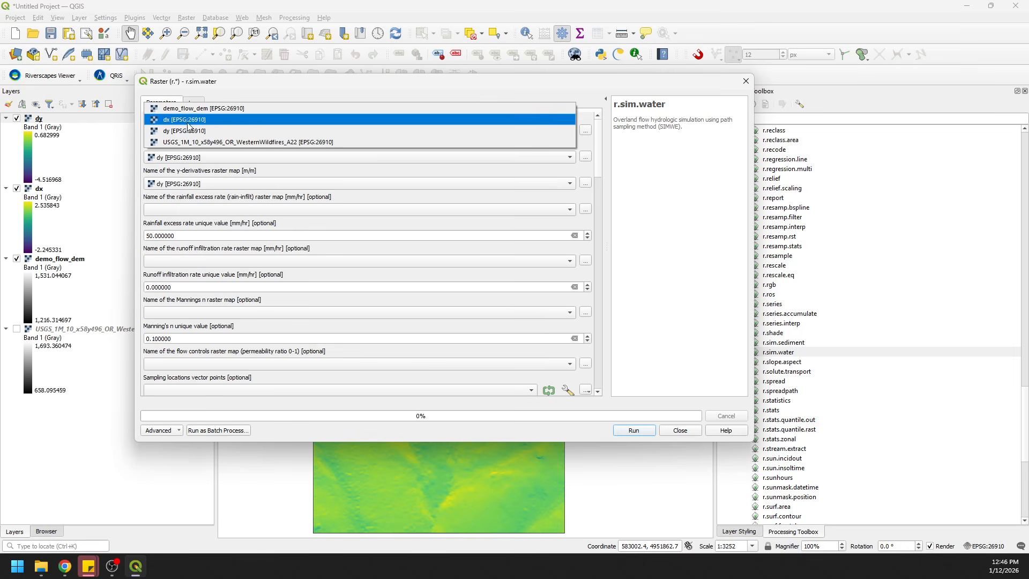
pyautogui.click(176, 109)
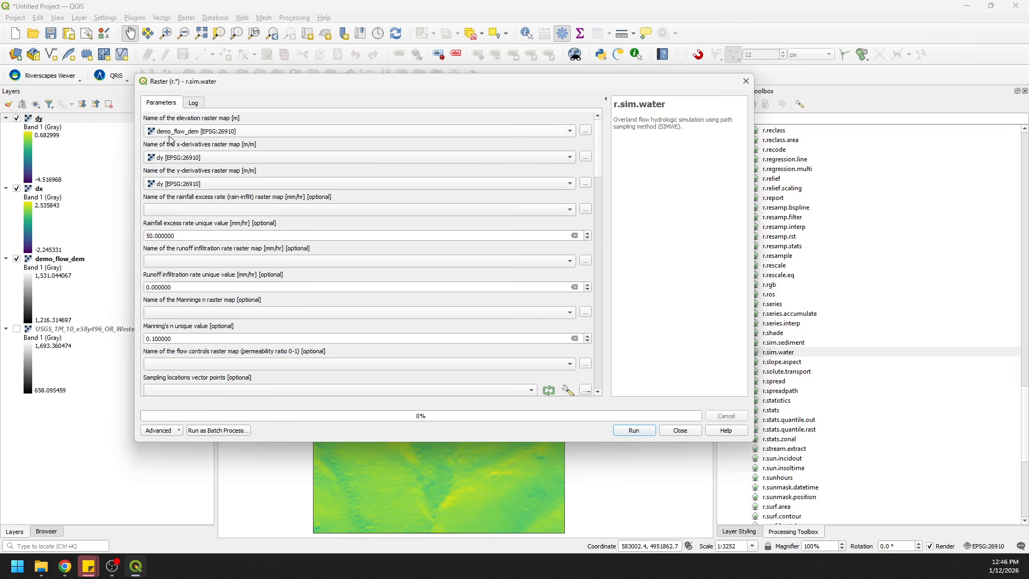
pyautogui.click(171, 162)
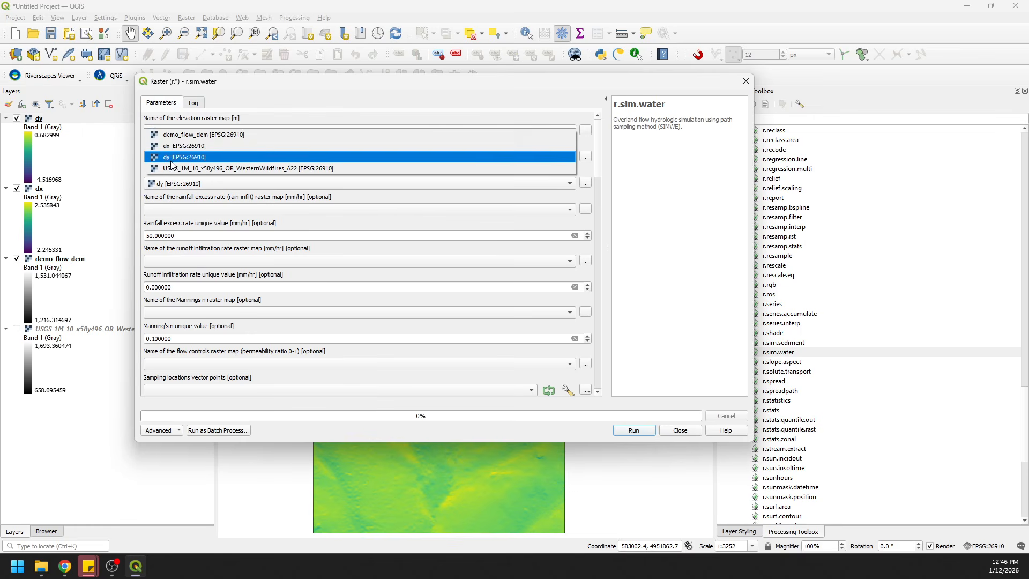
pyautogui.click(171, 152)
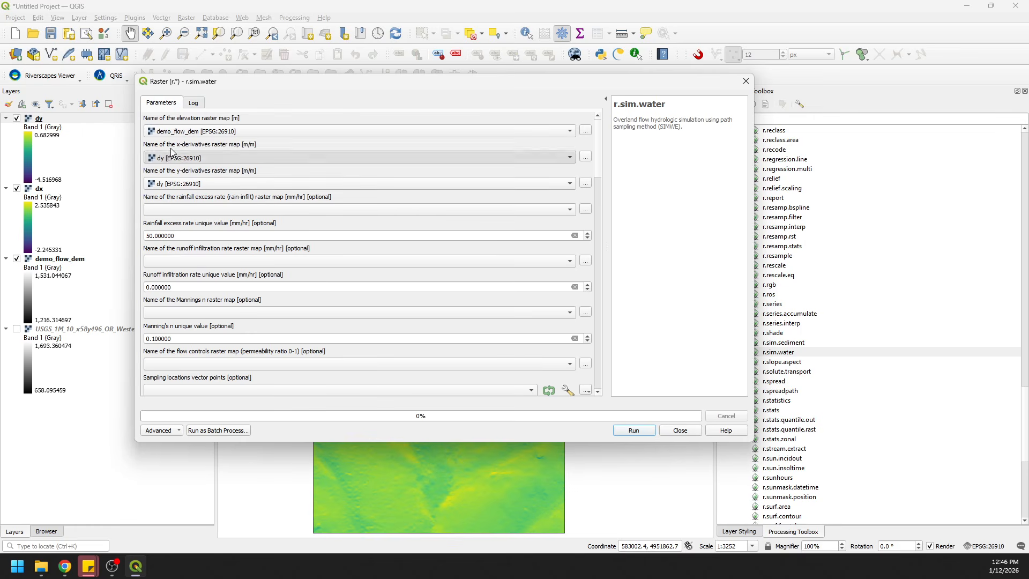
pyautogui.click(185, 188)
pyautogui.click(184, 184)
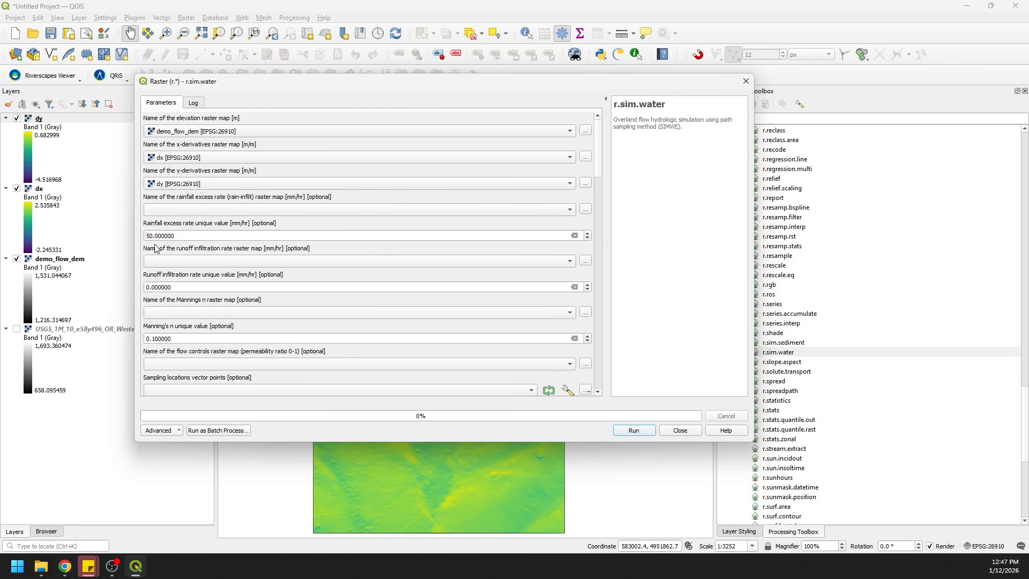
# Set the rainfall excess rate unique value to 25 mm/hr
pyautogui.moveTo(183, 237); pyautogui.dragTo(144, 236)
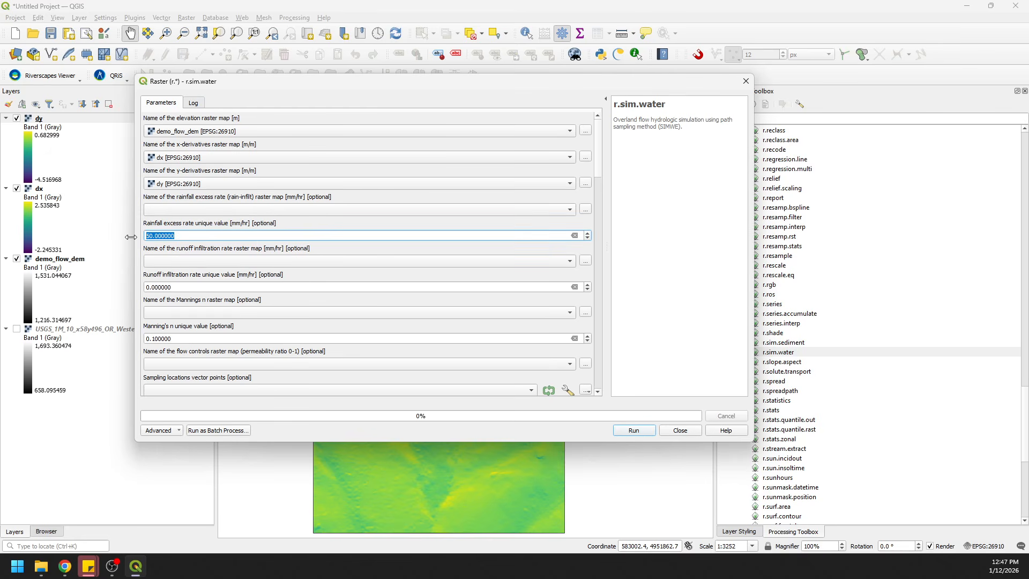
pyautogui.write('25')
pyautogui.click(293, 226)
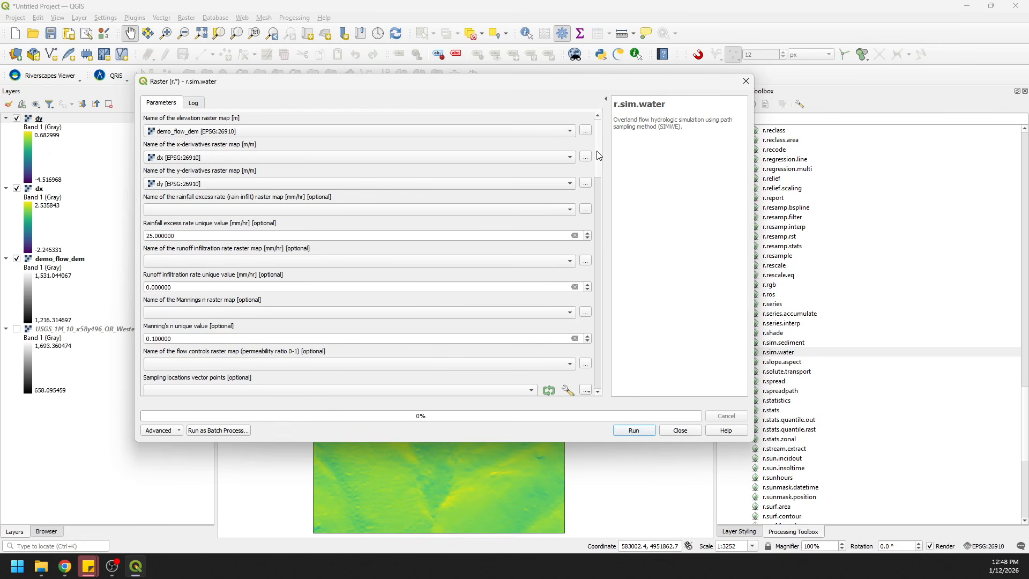
# Review the remaining r.sim.water parameters and skip the output walkers vector points and sampling points text file outputs
pyautogui.moveTo(598, 154); pyautogui.dragTo(601, 205)
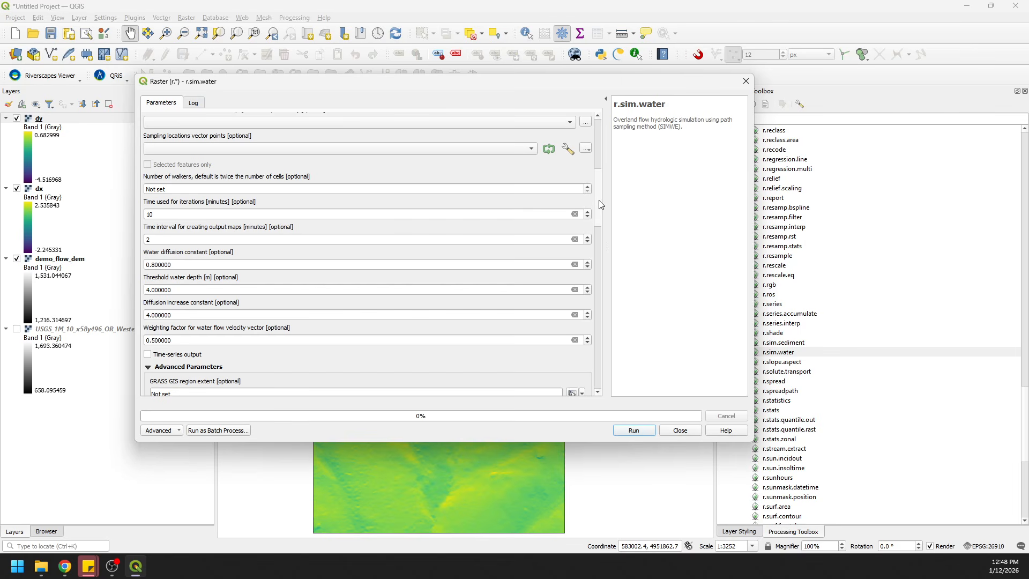
pyautogui.moveTo(600, 204); pyautogui.dragTo(599, 210)
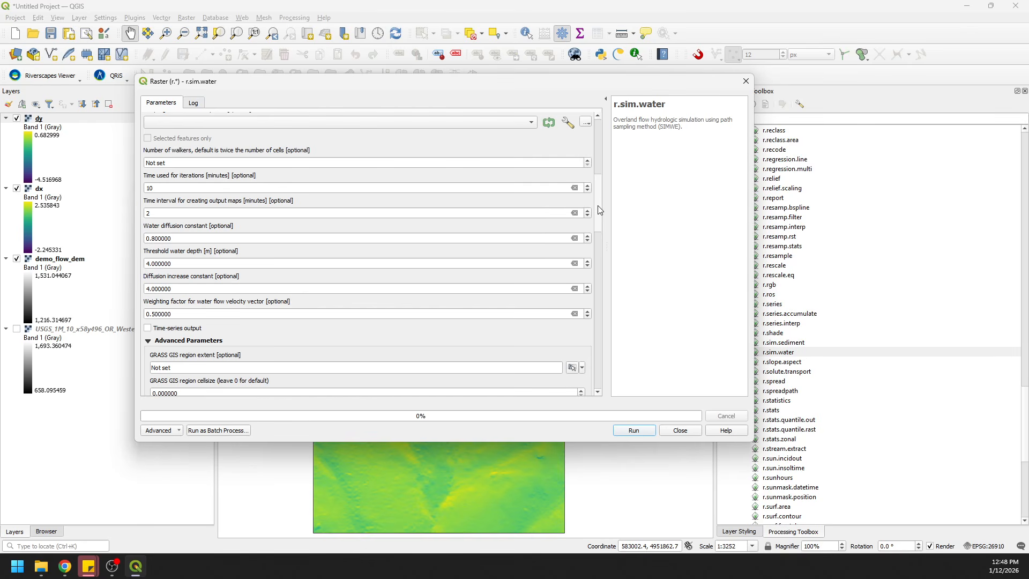
pyautogui.moveTo(599, 209); pyautogui.dragTo(606, 373)
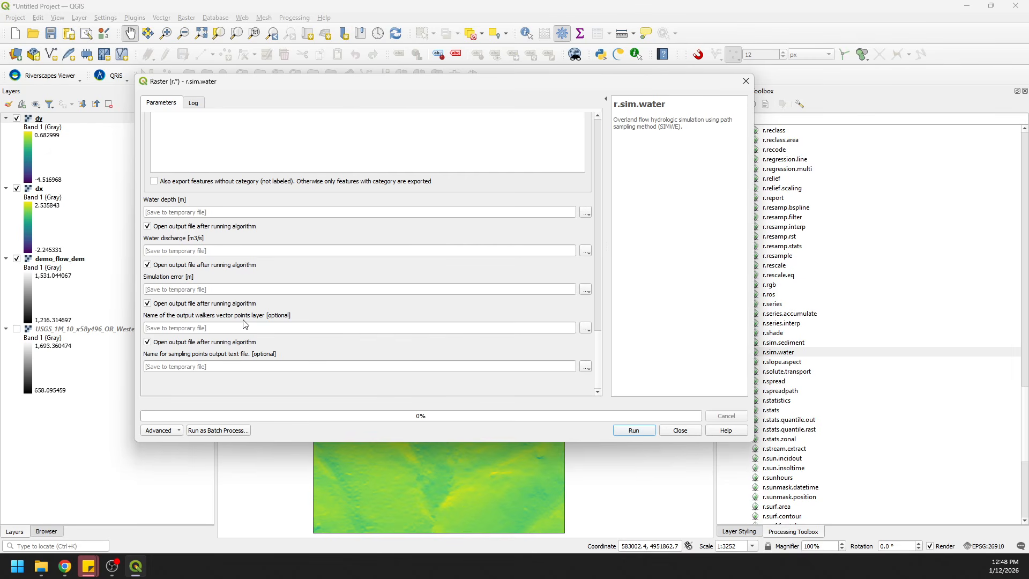
pyautogui.click(587, 332)
pyautogui.click(596, 340)
pyautogui.click(586, 367)
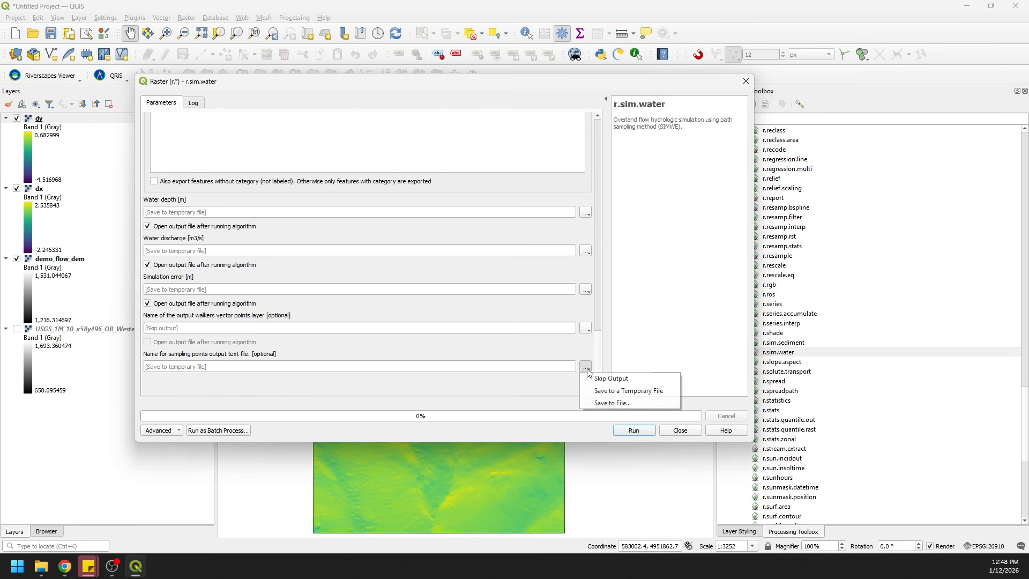
pyautogui.click(602, 380)
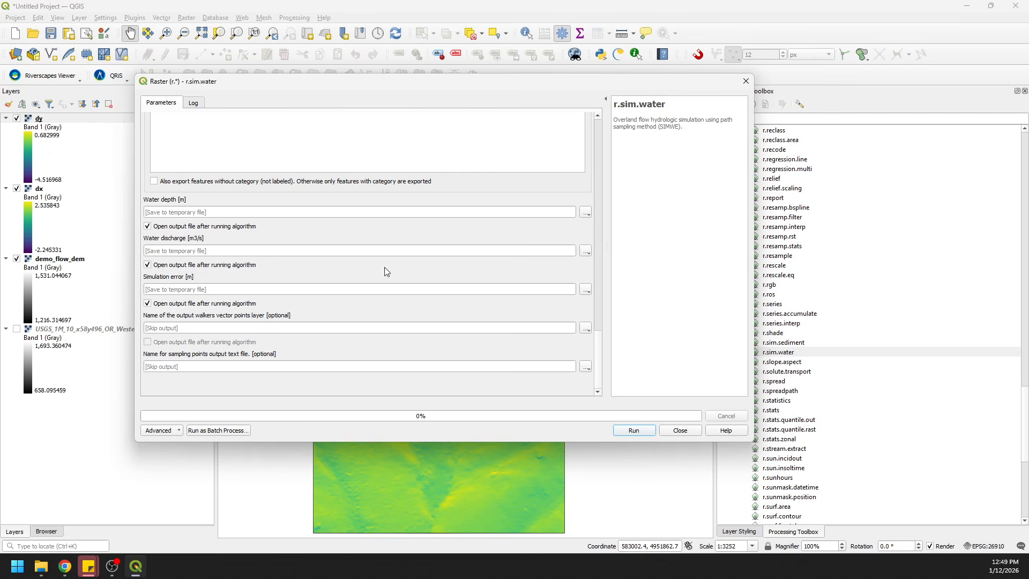
# Set the water depth output to save as d in the breach folder
pyautogui.click(585, 213)
pyautogui.click(606, 236)
pyautogui.write('d')
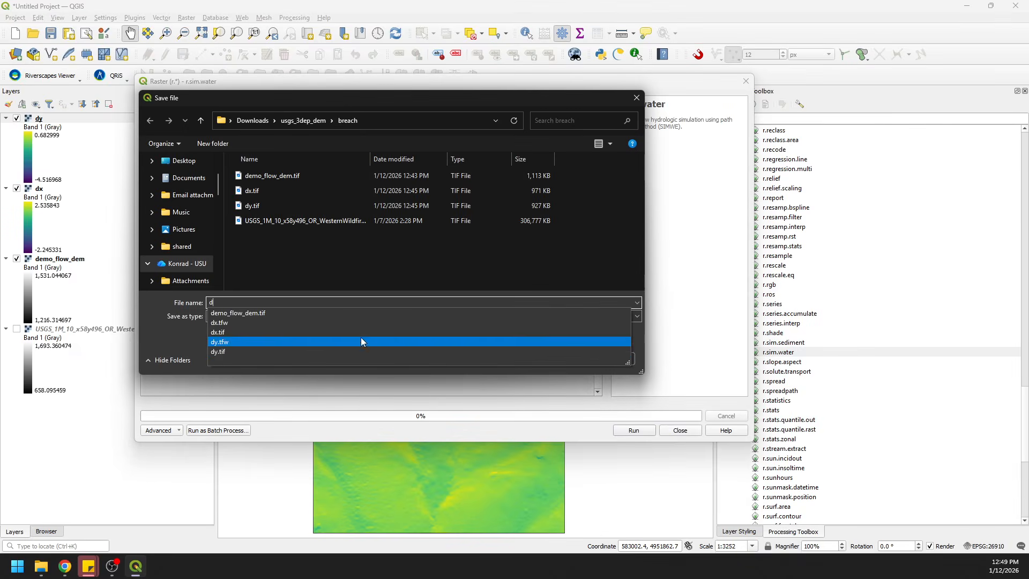
pyautogui.click(508, 386)
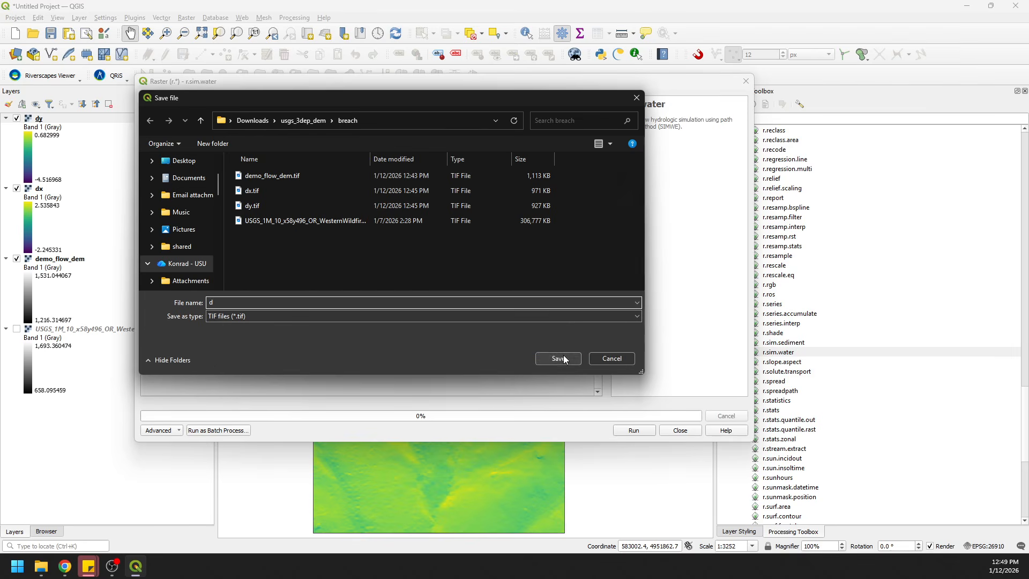
pyautogui.click(558, 358)
# Set the water discharge output to save as q in the breach folder
pyautogui.click(585, 251)
pyautogui.click(601, 275)
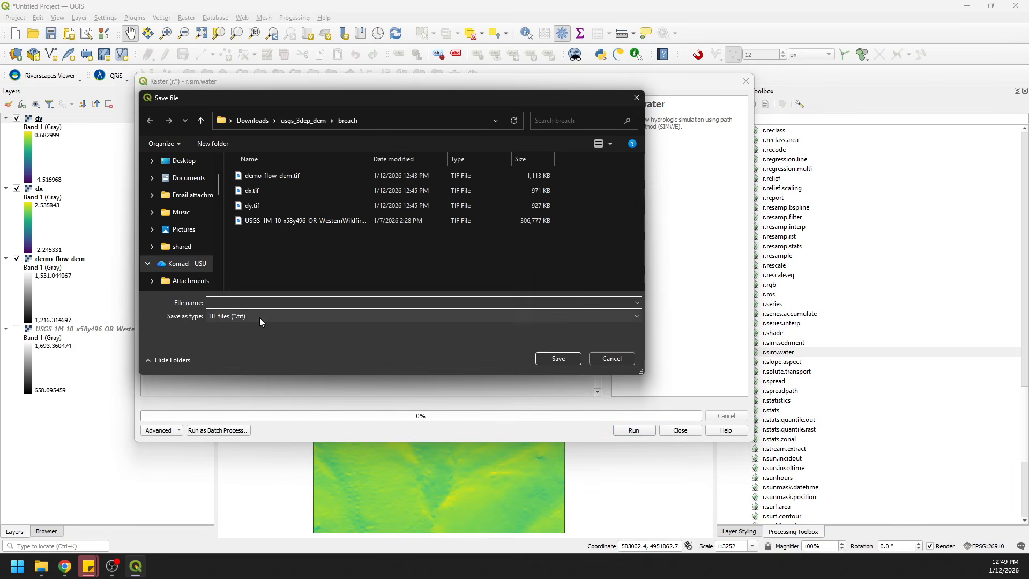
pyautogui.write('q')
pyautogui.click(552, 351)
# Set the simulation error output to save as e in the breach folder and run r.sim.water, closing its dialog when it finishes
pyautogui.click(587, 293)
pyautogui.click(600, 312)
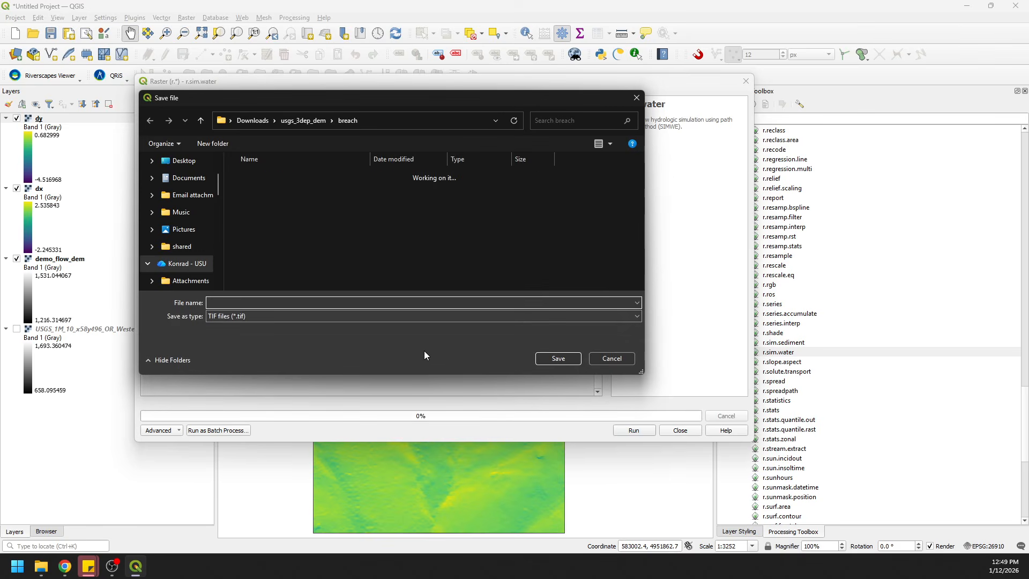
pyautogui.write('e')
pyautogui.click(549, 361)
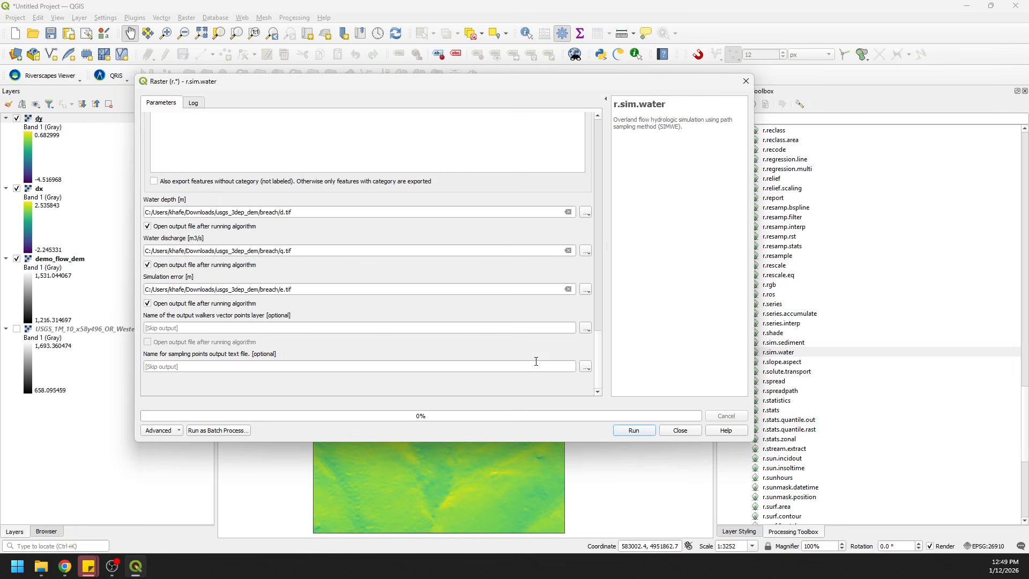
pyautogui.click(637, 431)
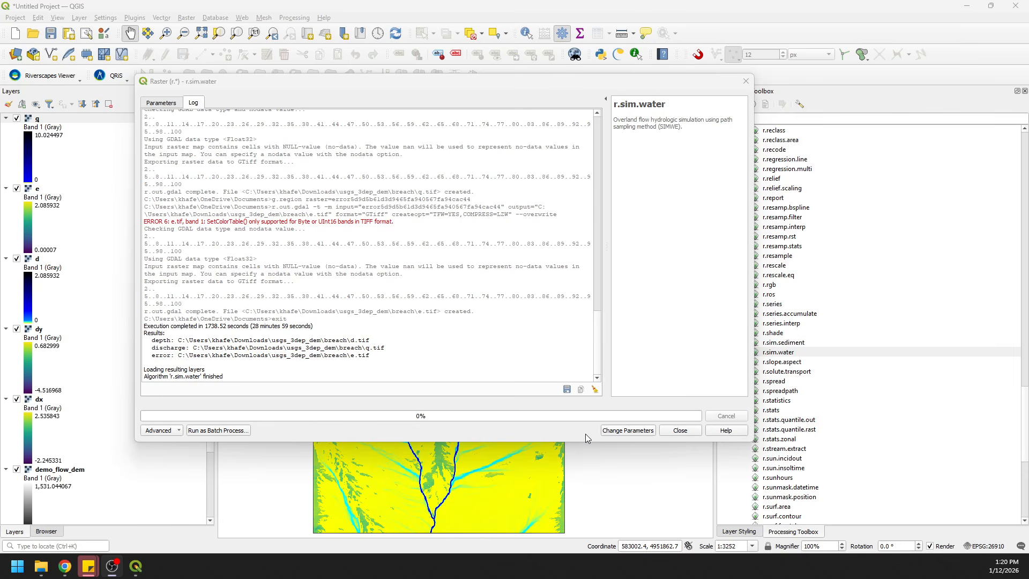
pyautogui.click(677, 432)
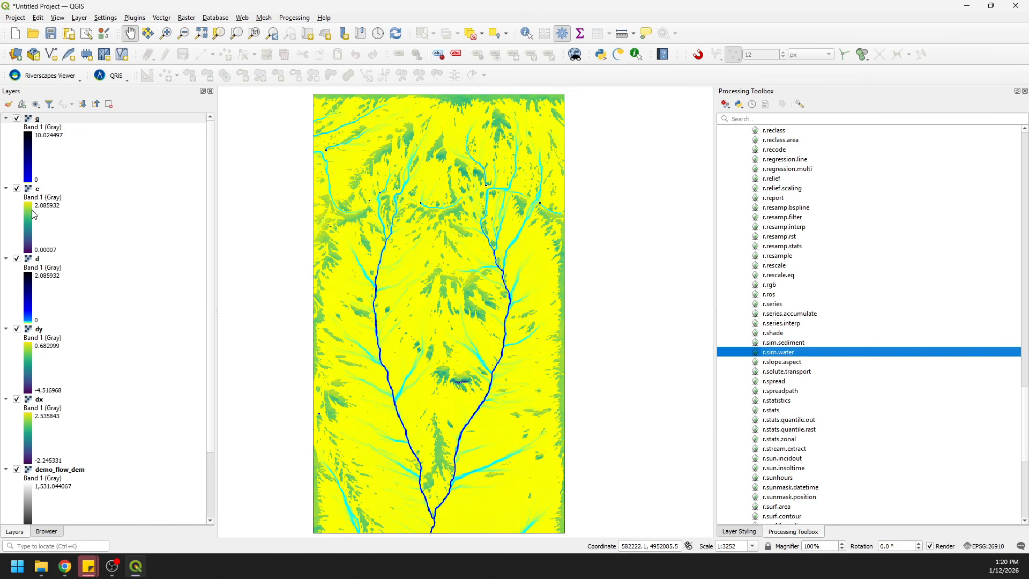
# Hide the e and d layers and examine the q discharge raster's flow paths in the northern part of the DEM
pyautogui.click(16, 188)
pyautogui.click(17, 259)
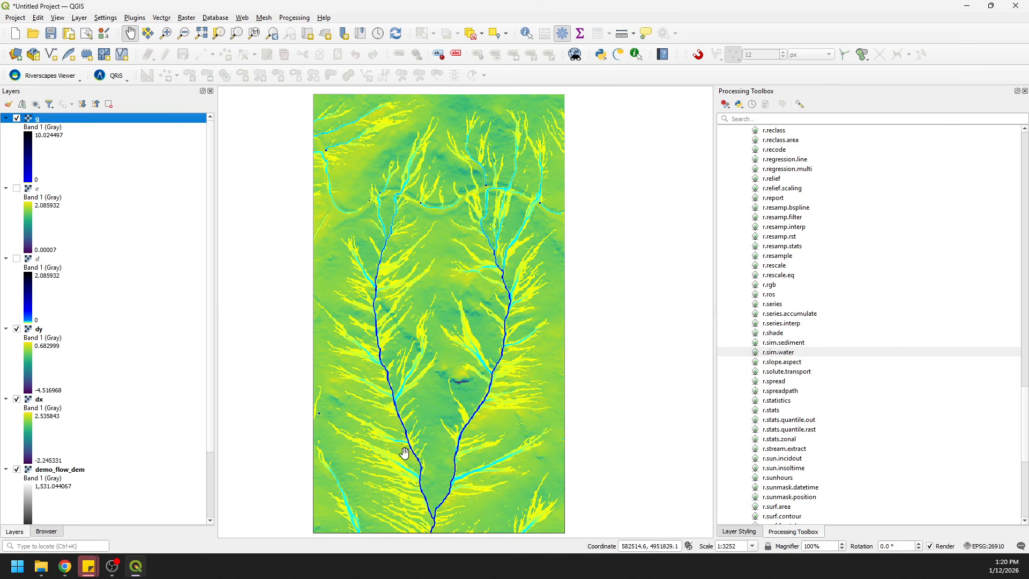
pyautogui.scroll(2, 421, 453)
pyautogui.moveTo(349, 276); pyautogui.dragTo(457, 314)
pyautogui.moveTo(428, 160); pyautogui.dragTo(421, 327)
pyautogui.scroll(-1, 420, 361)
pyautogui.scroll(1, 420, 327)
pyautogui.scroll(-1, 420, 326)
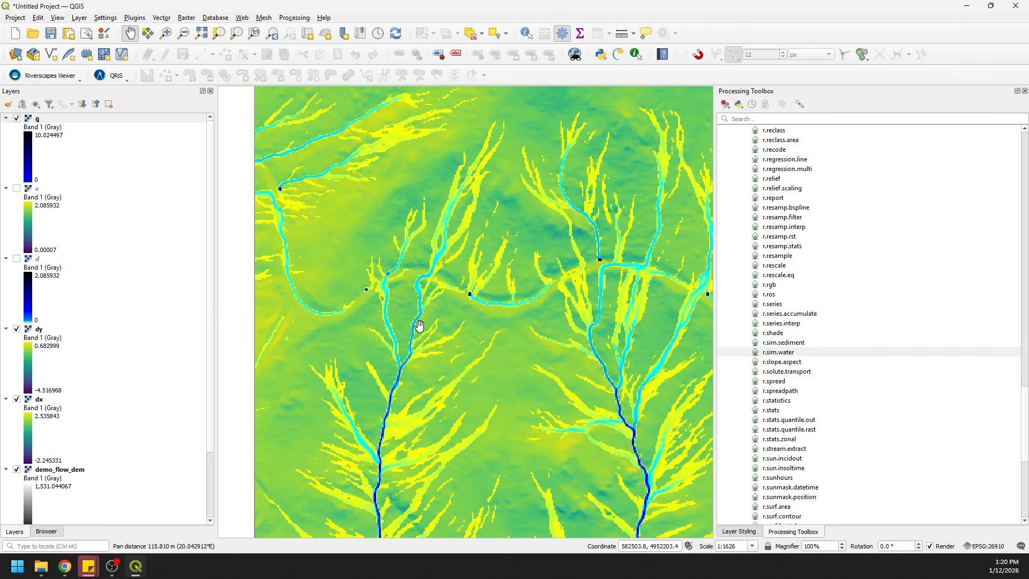
# Examine the q discharge raster's flow paths where they meet the curving road and follow them downstream to the DEM's southern edge
pyautogui.moveTo(420, 307); pyautogui.dragTo(474, 297)
pyautogui.moveTo(537, 271); pyautogui.dragTo(459, 287)
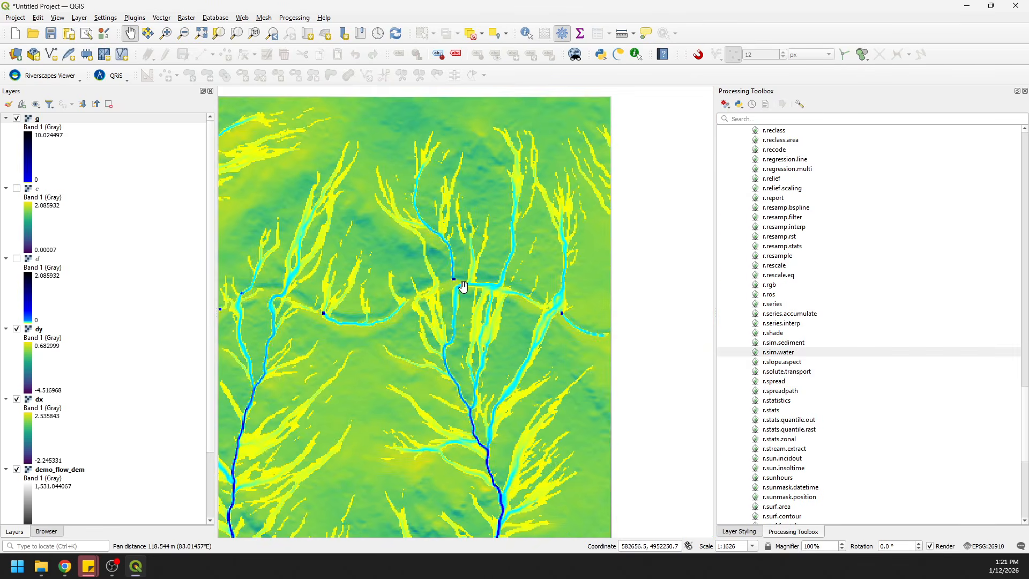
pyautogui.scroll(1, 459, 287)
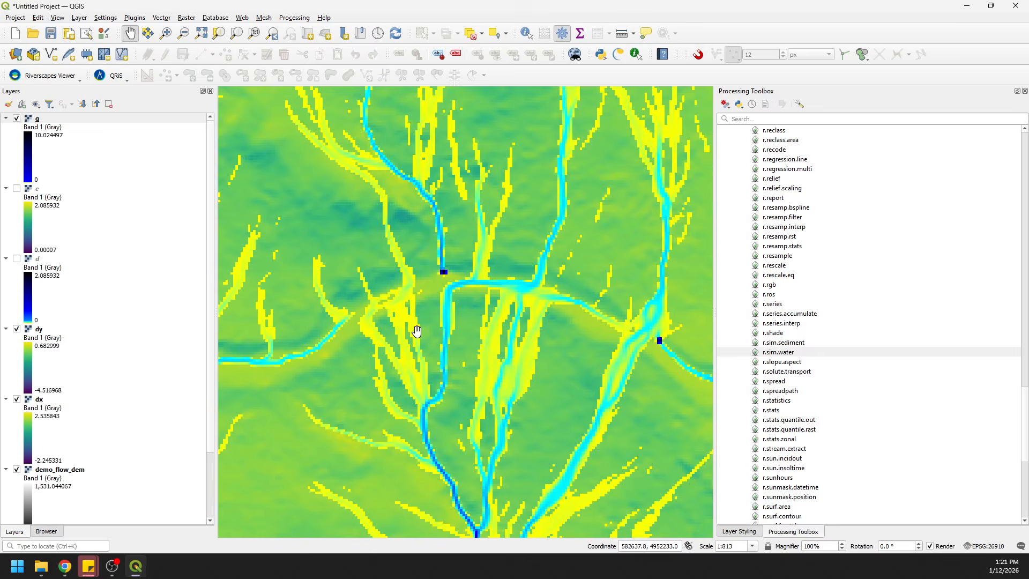
pyautogui.scroll(-1, 416, 332)
pyautogui.moveTo(273, 343); pyautogui.dragTo(371, 347)
pyautogui.scroll(-1, 369, 346)
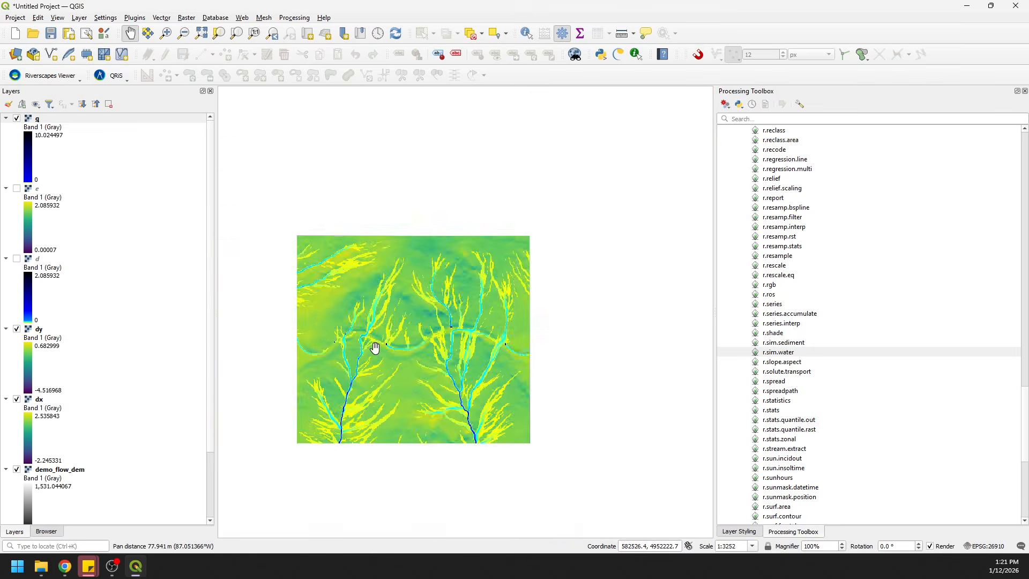
pyautogui.moveTo(418, 431); pyautogui.dragTo(398, 303)
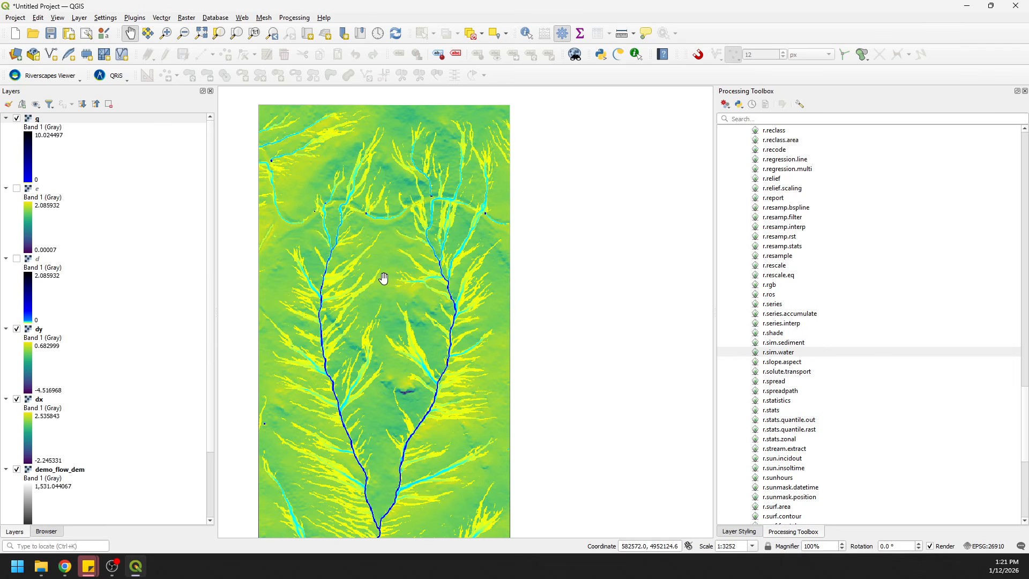
pyautogui.moveTo(382, 277); pyautogui.dragTo(402, 278)
pyautogui.moveTo(408, 360); pyautogui.dragTo(446, 343)
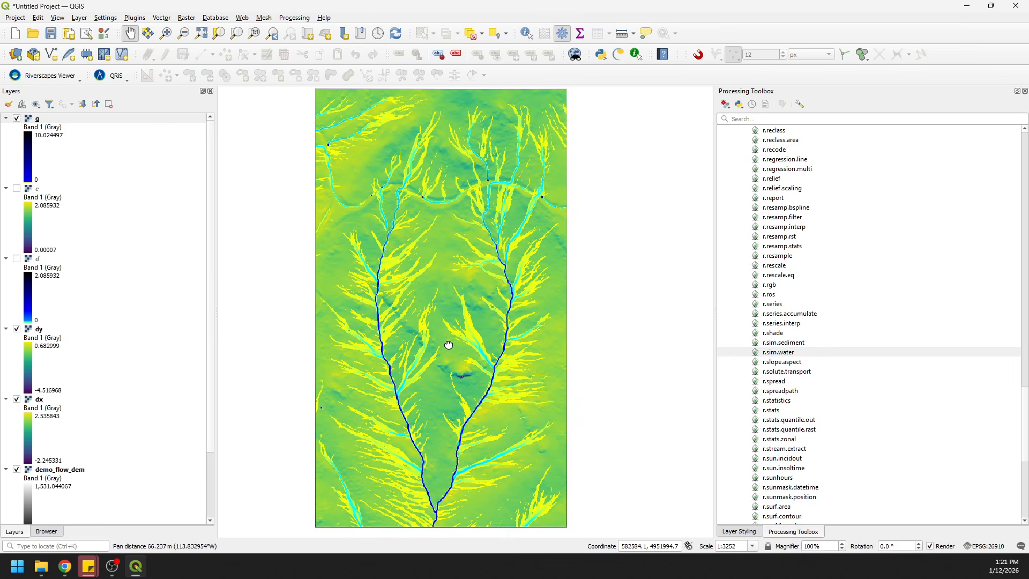
# Show the d layer in place of q and examine the water depth along the channels down to their southern confluence
pyautogui.click(17, 118)
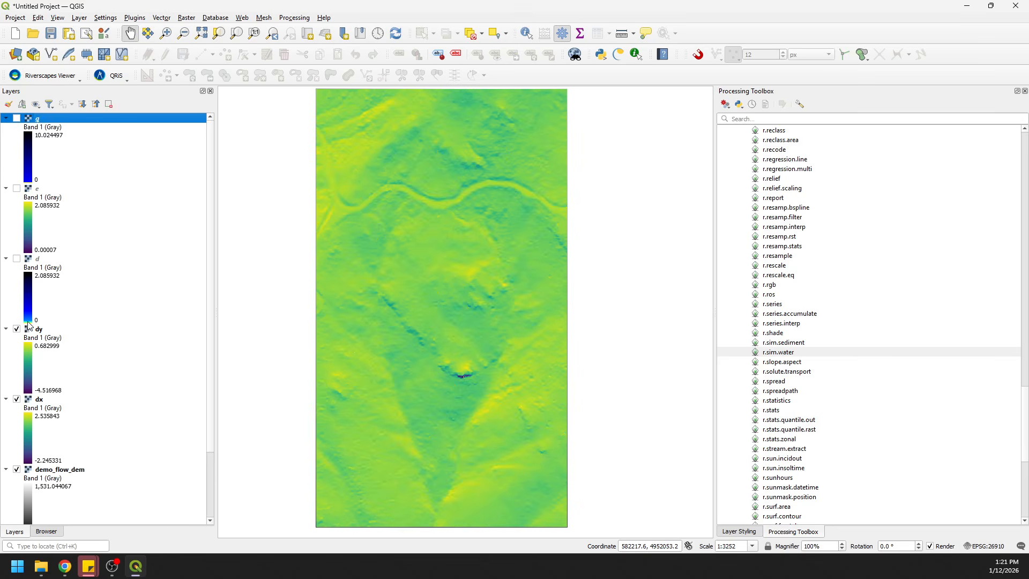
pyautogui.click(18, 259)
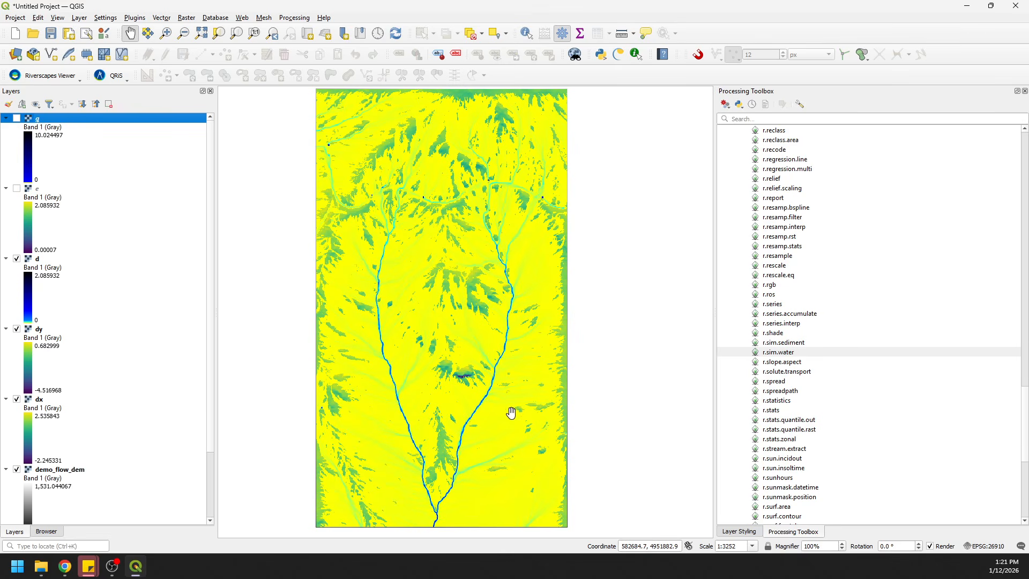
pyautogui.scroll(2, 472, 407)
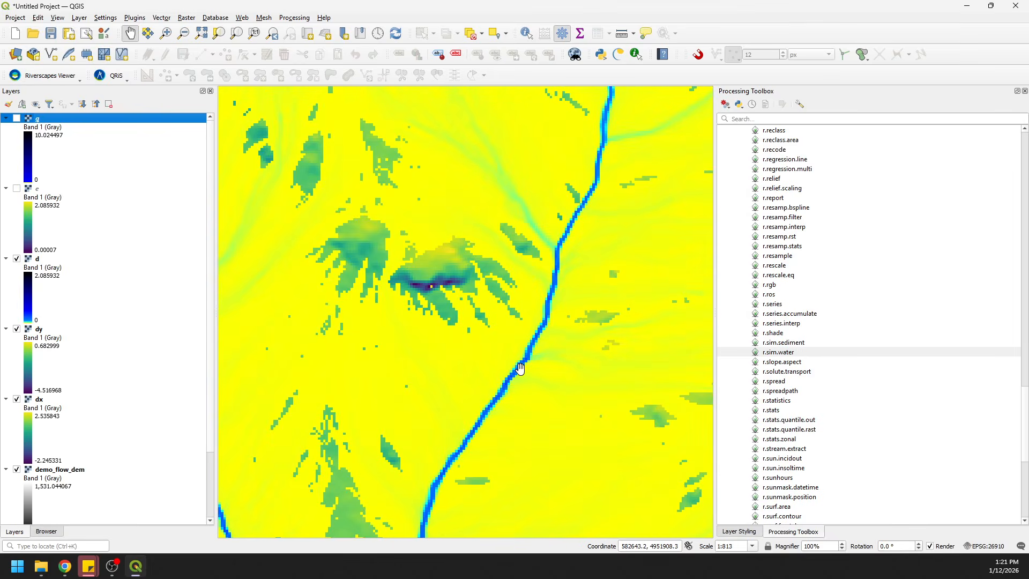
pyautogui.scroll(1, 519, 367)
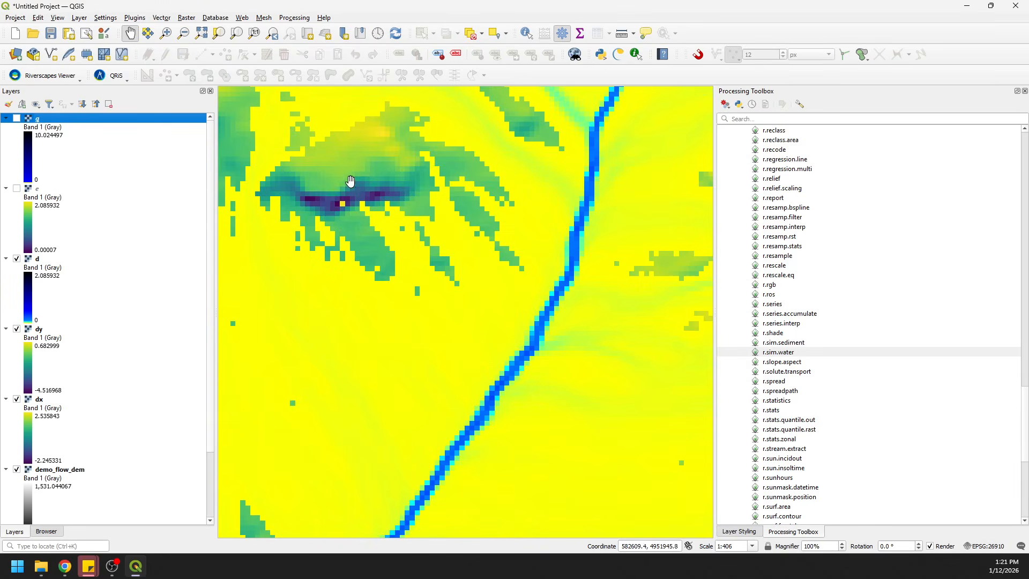
pyautogui.scroll(-1, 474, 290)
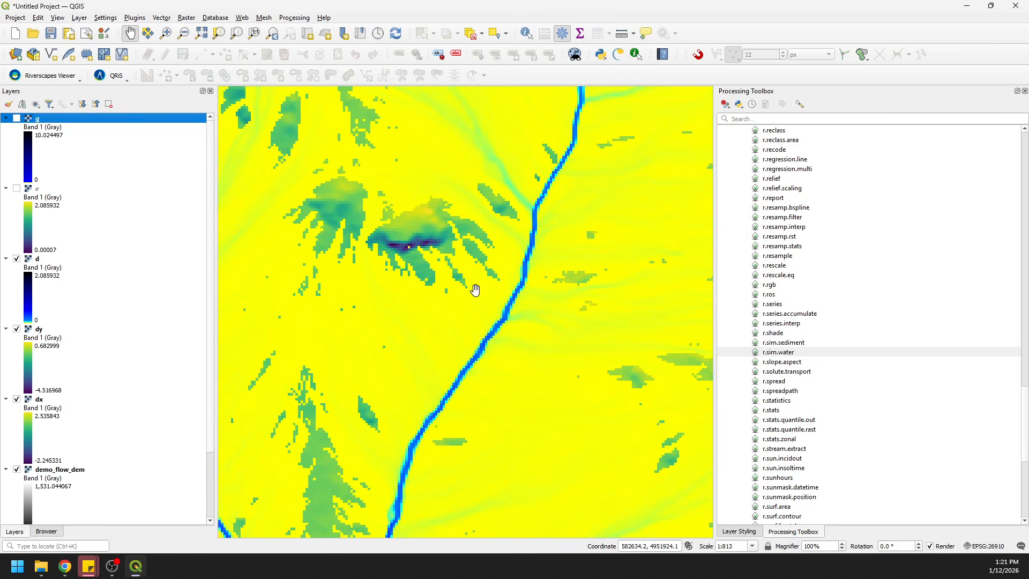
pyautogui.moveTo(374, 305); pyautogui.dragTo(528, 294)
pyautogui.scroll(-1, 528, 294)
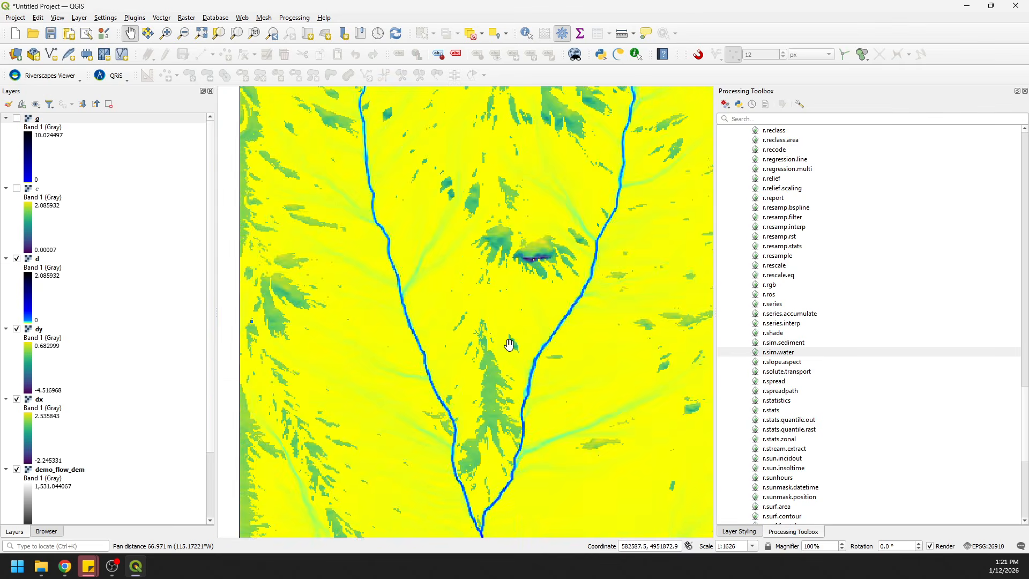
pyautogui.moveTo(510, 344); pyautogui.dragTo(482, 173)
pyautogui.scroll(1, 468, 285)
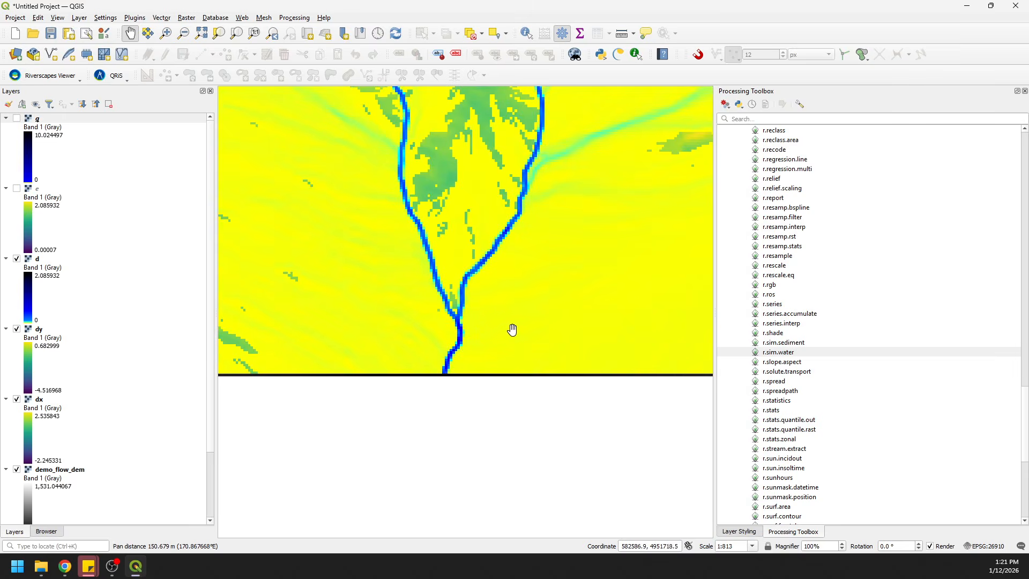
pyautogui.scroll(1, 485, 332)
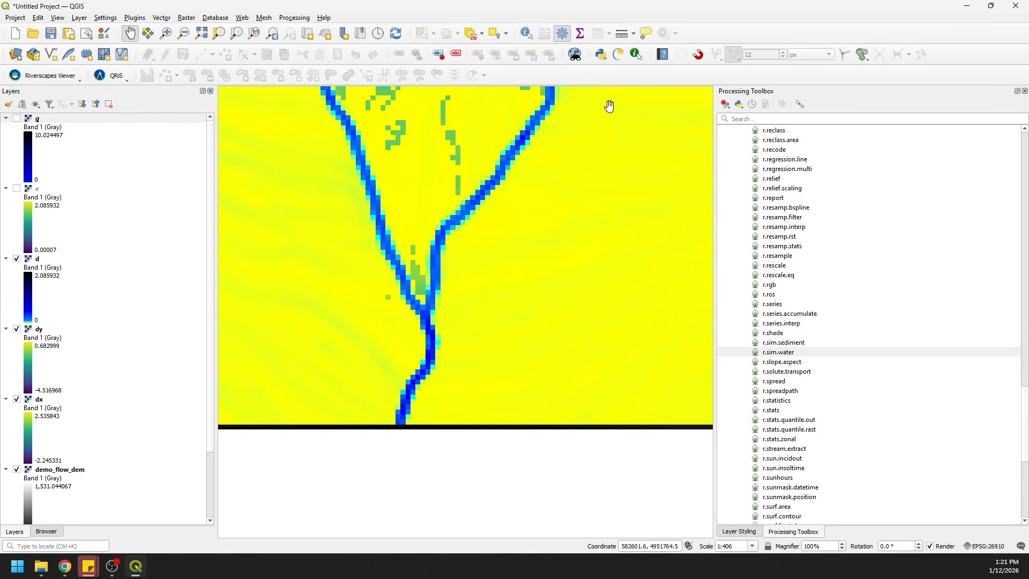
# Enable the Value Tool with the dy and dx layers hidden, and widen its Value column to read full cell values
pyautogui.click(636, 54)
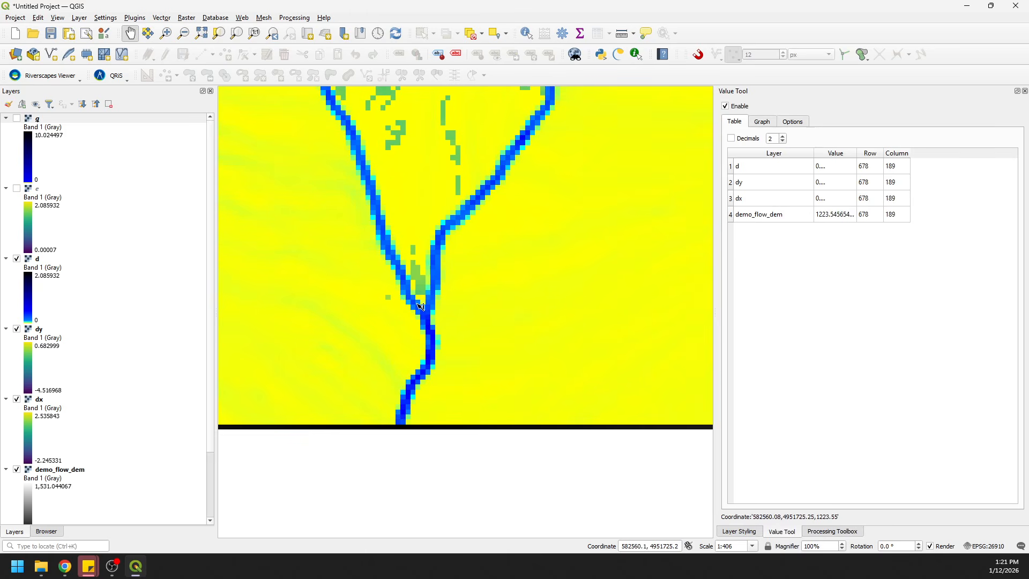
pyautogui.click(16, 329)
pyautogui.click(17, 399)
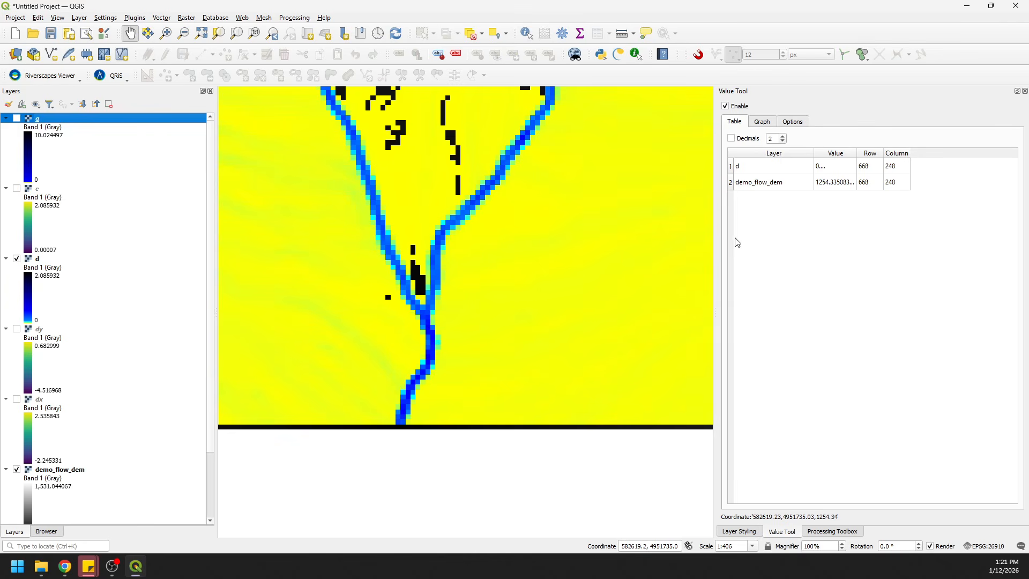
pyautogui.moveTo(857, 153); pyautogui.dragTo(900, 154)
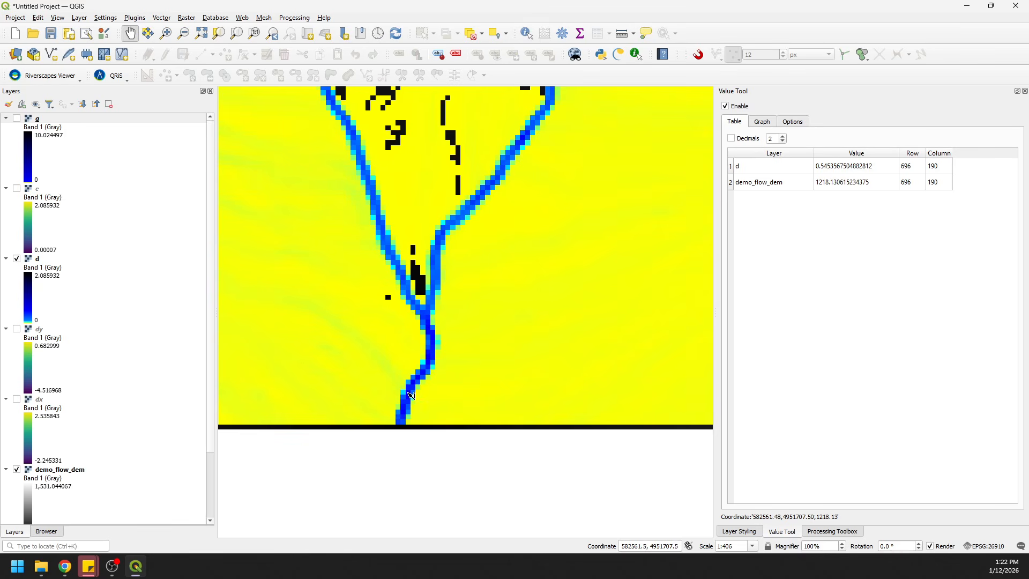
# Inspect the d layer's depth values from the southern channels up to the ponded cells along the road, ending with the whole DEM in view
pyautogui.scroll(-1, 470, 173)
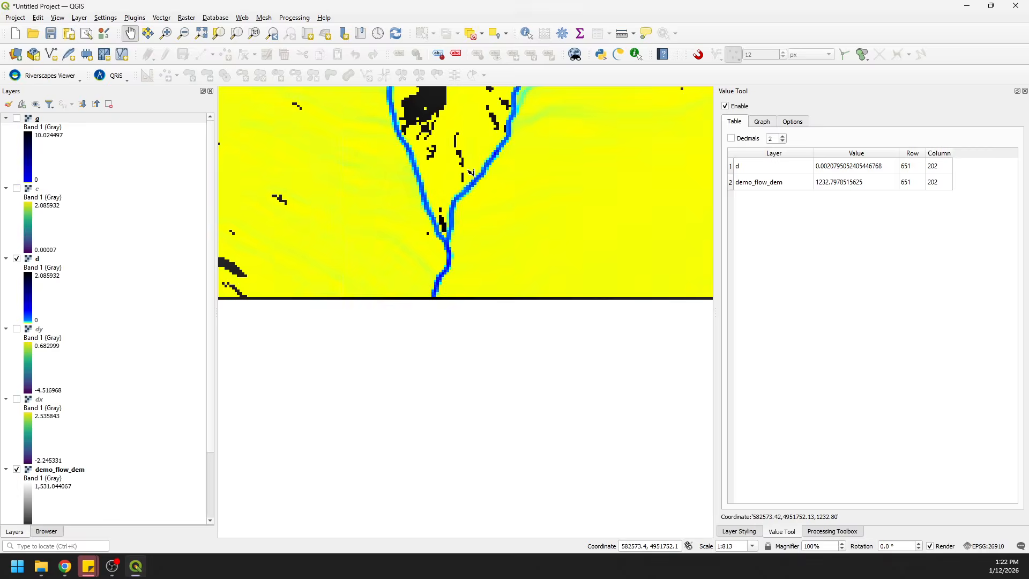
pyautogui.scroll(-1, 443, 223)
pyautogui.moveTo(464, 180); pyautogui.dragTo(481, 304)
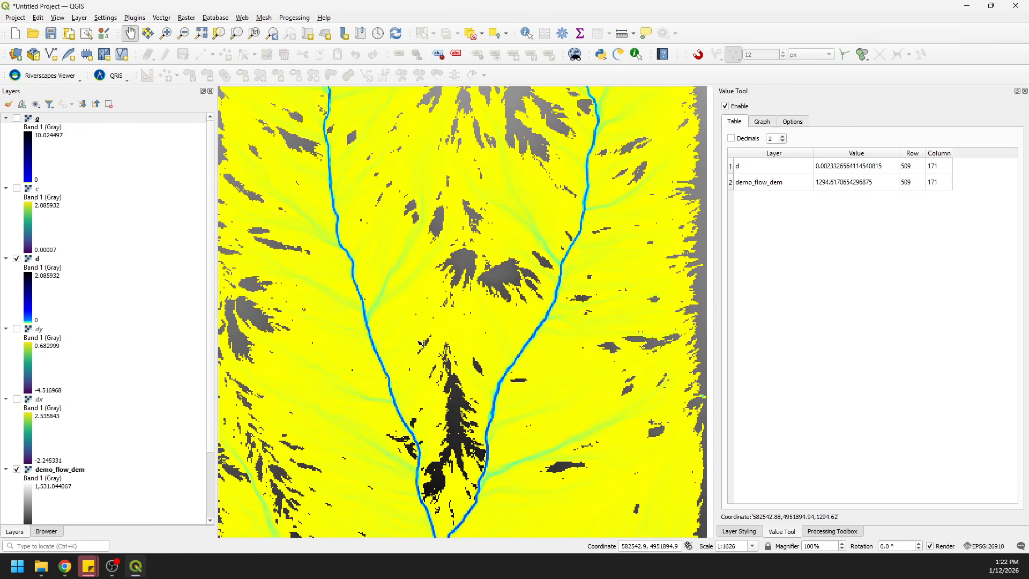
pyautogui.moveTo(382, 228); pyautogui.dragTo(460, 447)
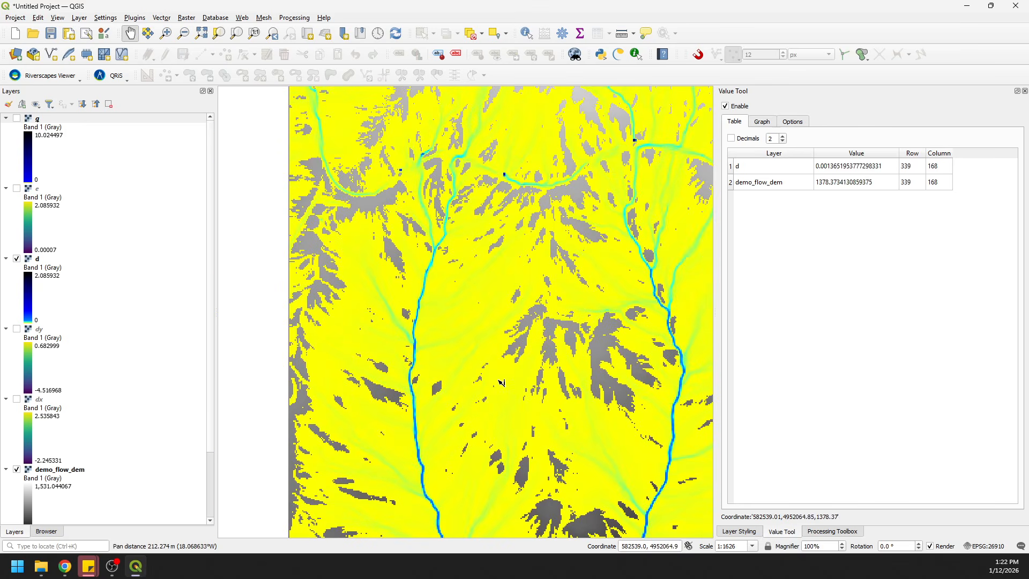
pyautogui.scroll(2, 516, 150)
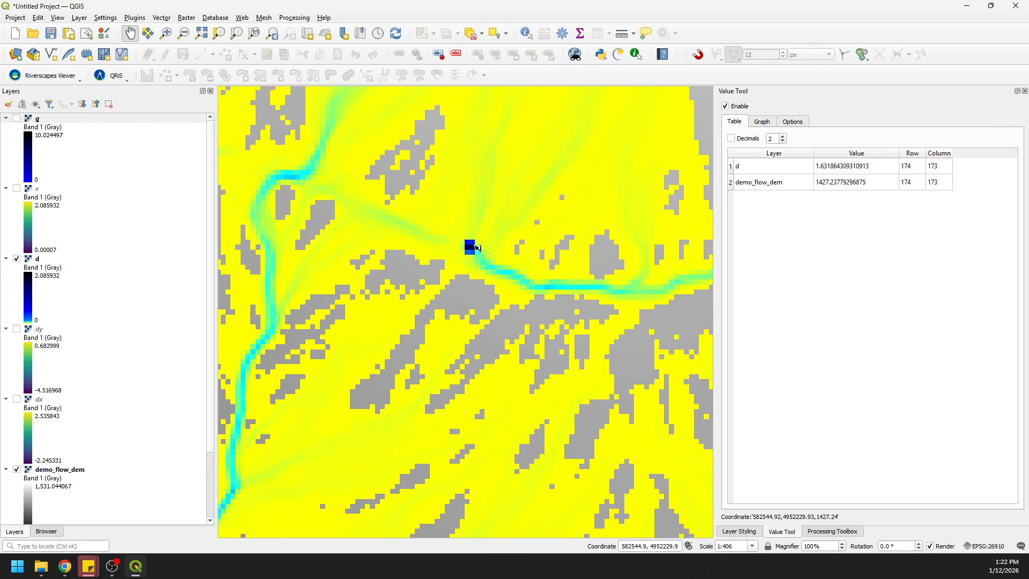
pyautogui.scroll(-2, 548, 269)
pyautogui.moveTo(586, 403); pyautogui.dragTo(514, 275)
pyautogui.scroll(-1, 546, 401)
pyautogui.scroll(1, 546, 401)
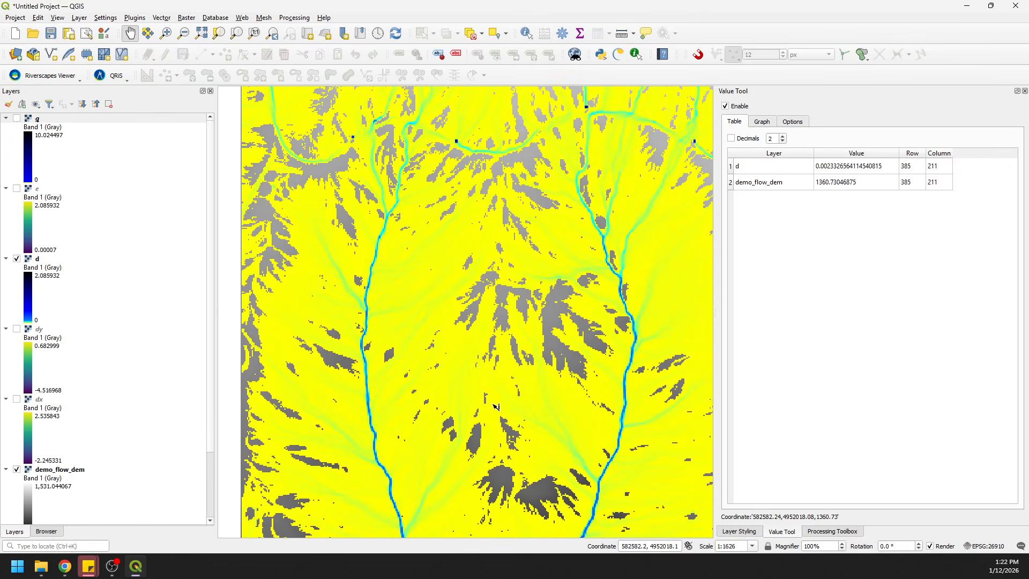
pyautogui.scroll(-1, 441, 408)
pyautogui.moveTo(440, 408); pyautogui.dragTo(434, 327)
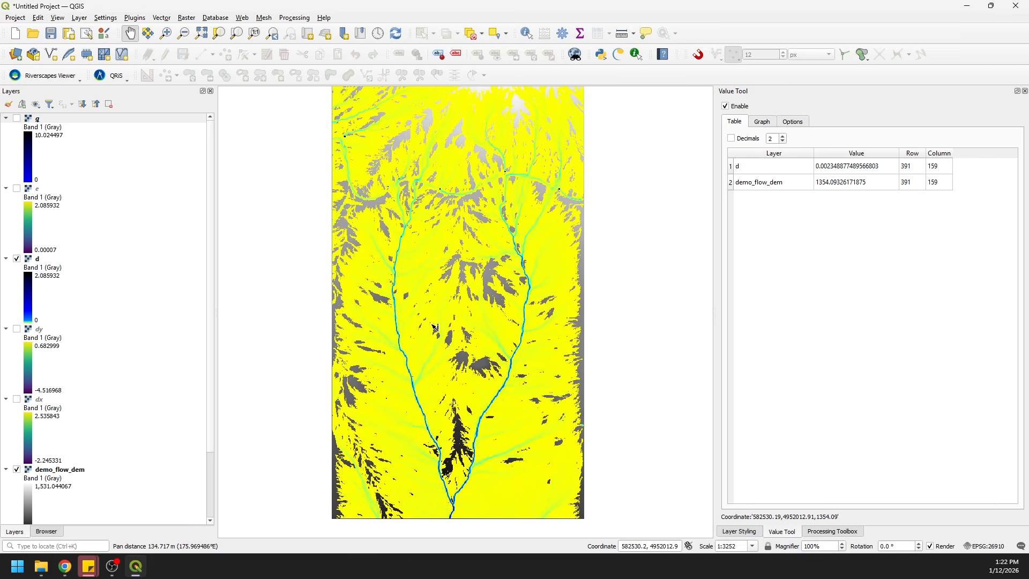